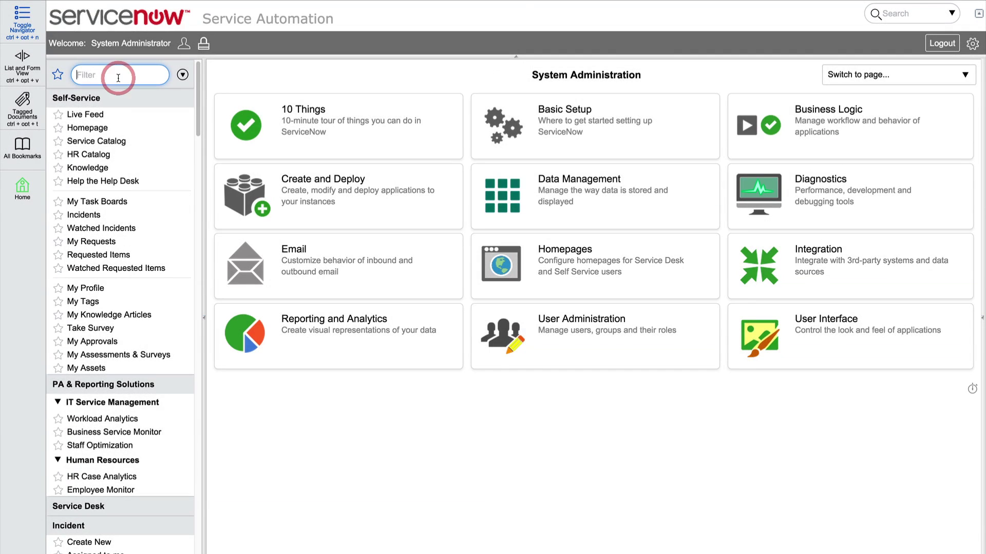
Find the 'Number of new HR cases' scorecard in Performance Analytics Scorecards and open it.
{"action": "type", "text": "perform"}
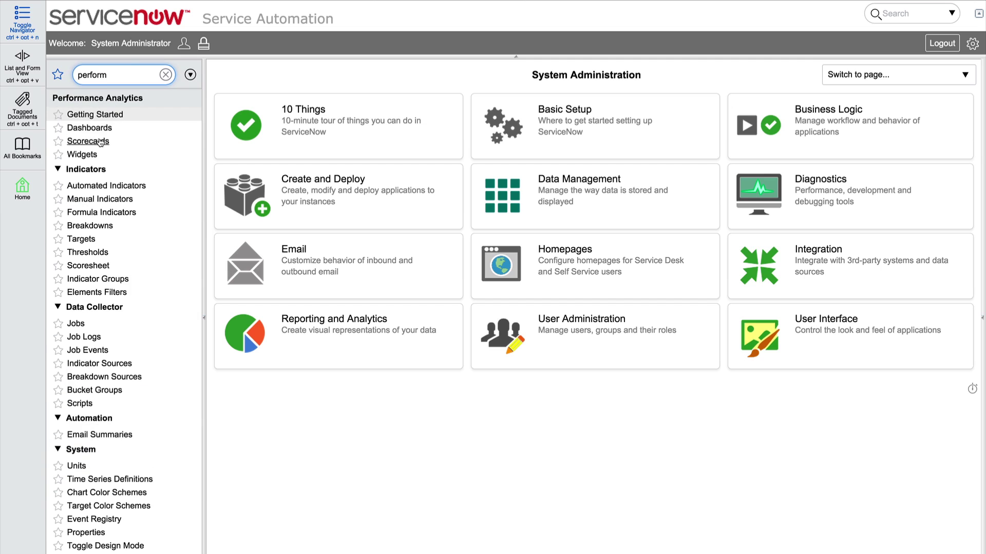
{"action": "left_click", "coordinate": [100, 141]}
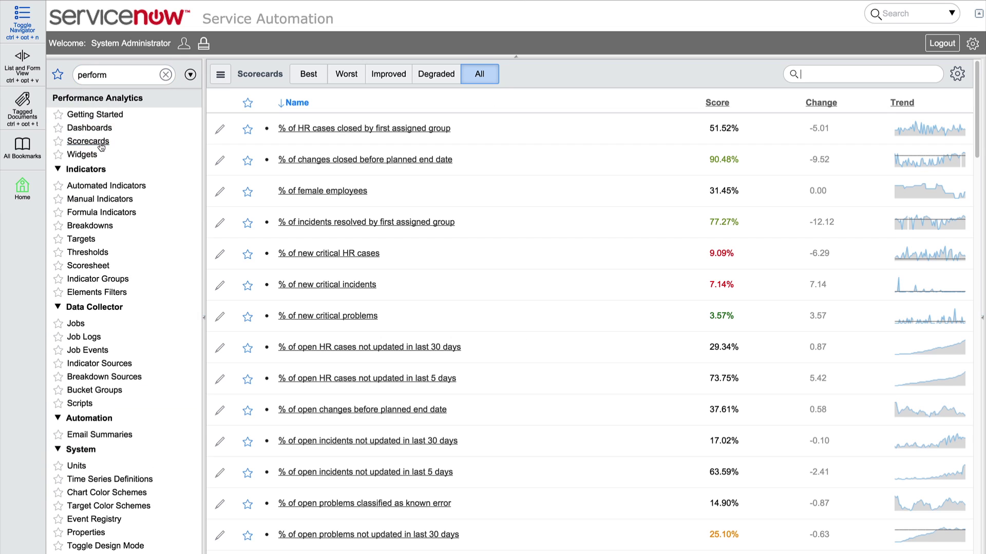
{"action": "type", "text": "Number of new HR cases"}
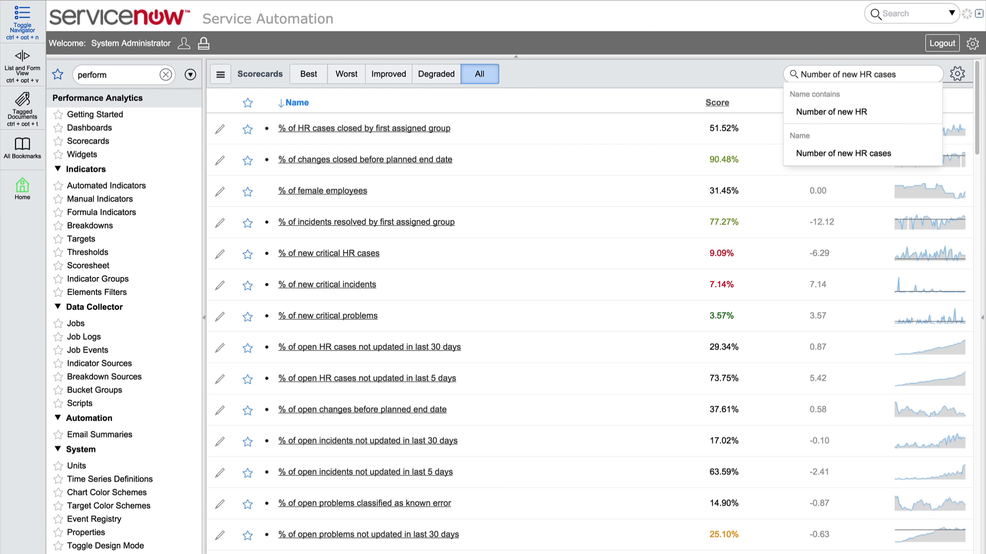
{"action": "left_click", "coordinate": [830, 153]}
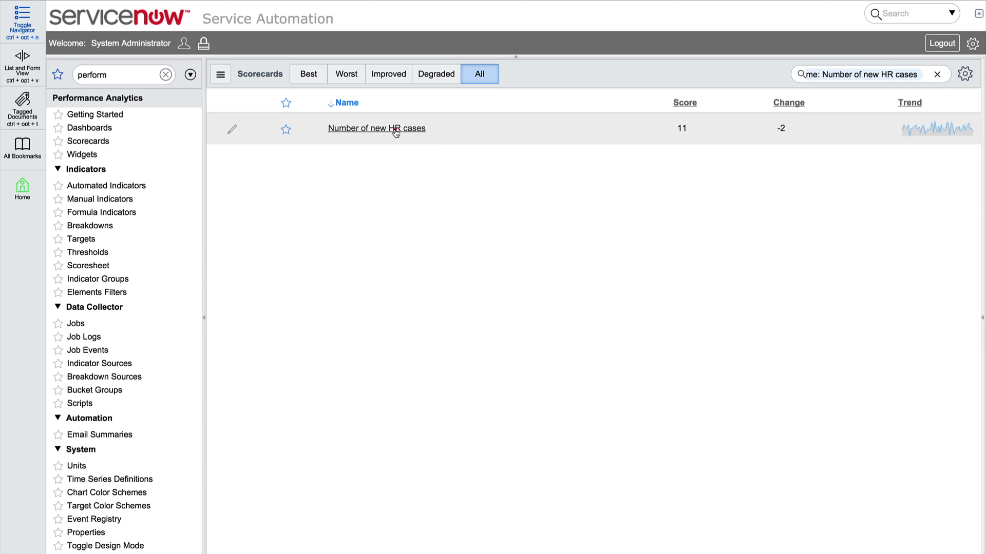
{"action": "left_click", "coordinate": [394, 129]}
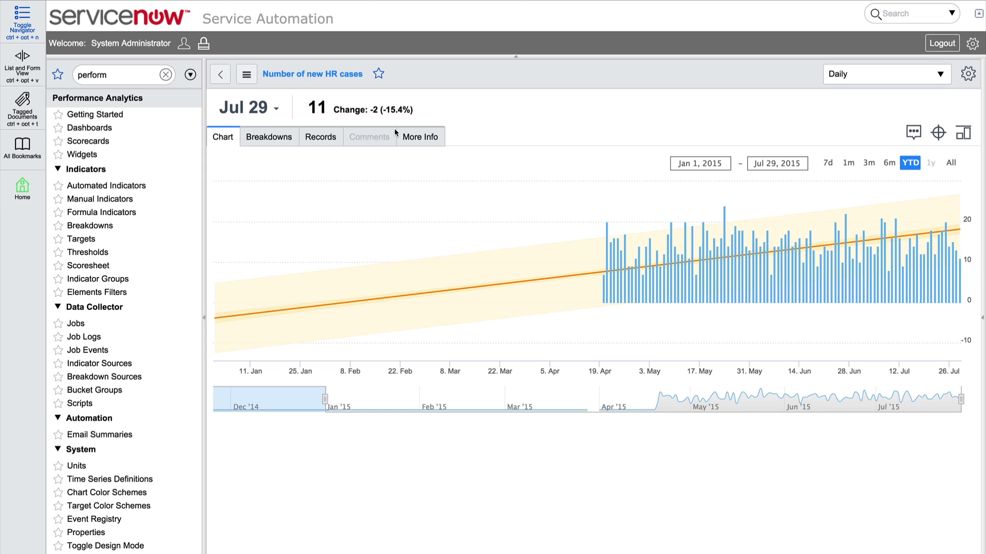
On the Breakdowns tab, view the scorecard by Department, then Priority, ending on State.
{"action": "left_click", "coordinate": [264, 144]}
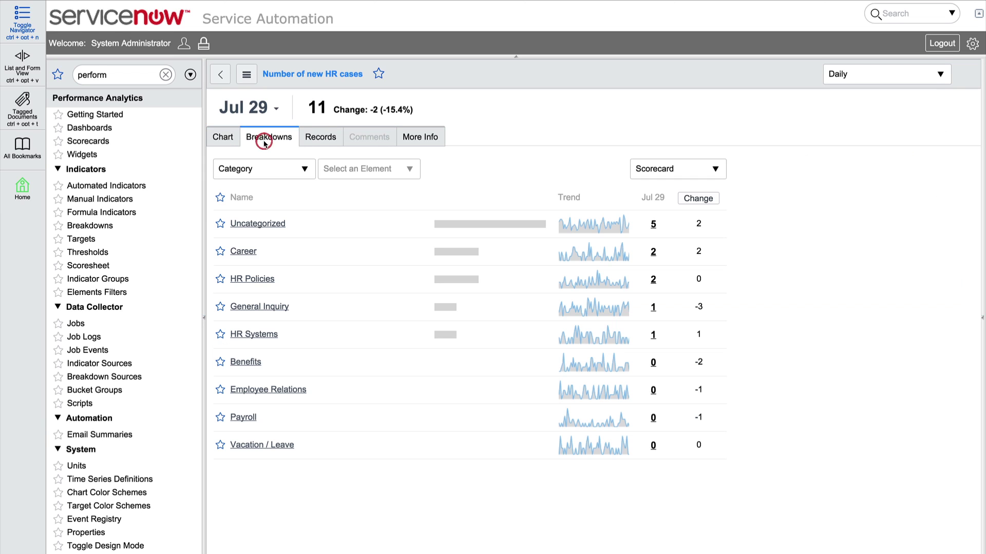
{"action": "left_click", "coordinate": [305, 170]}
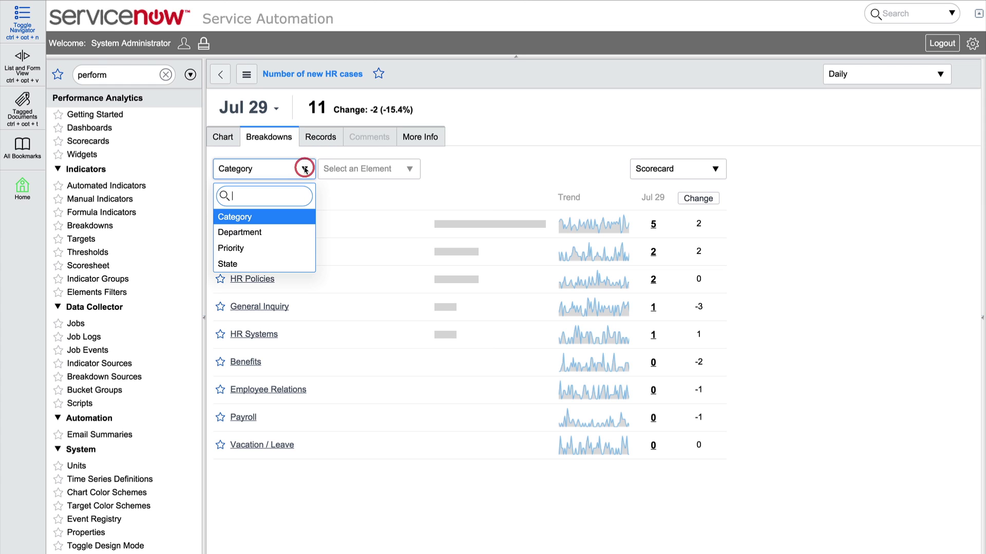
{"action": "left_click", "coordinate": [257, 232]}
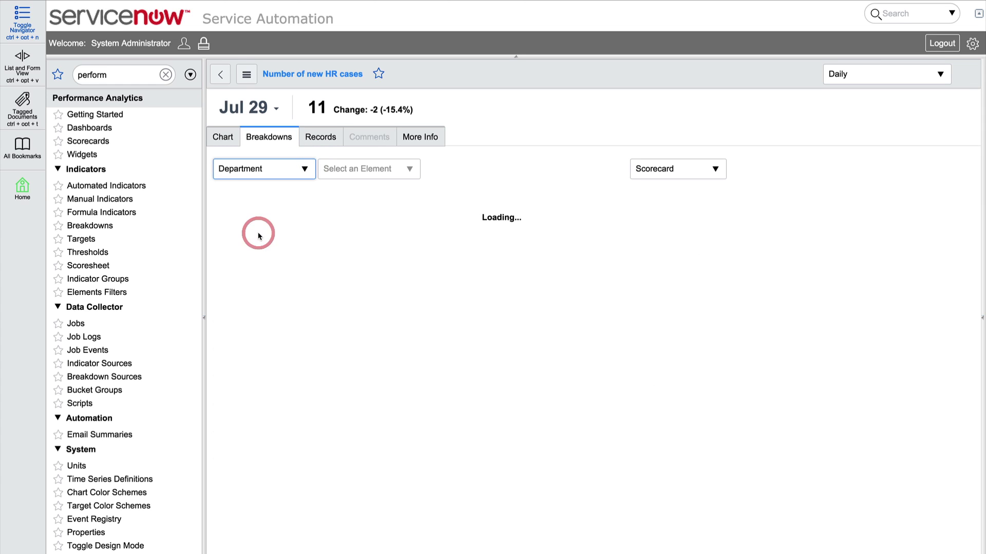
{"action": "left_click", "coordinate": [305, 169]}
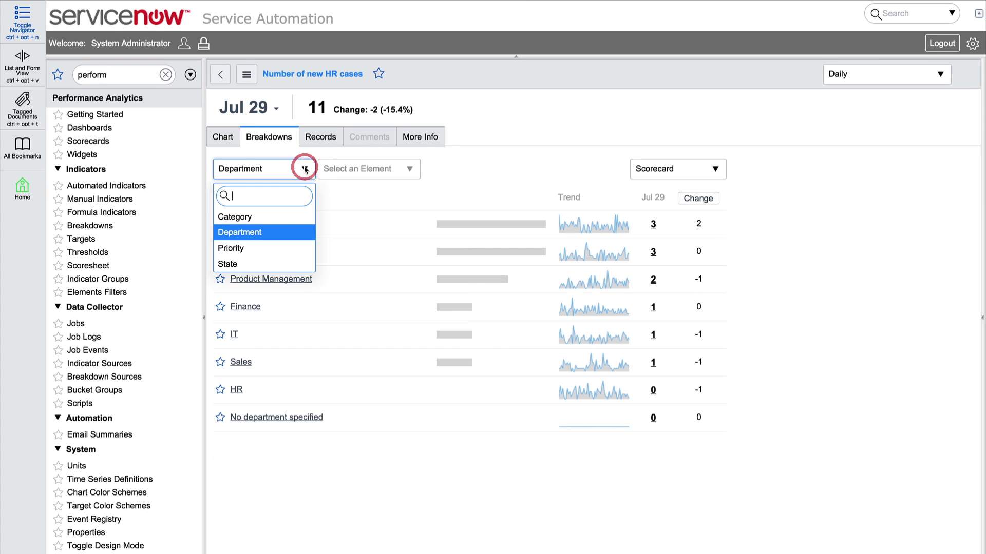
{"action": "left_click", "coordinate": [270, 247]}
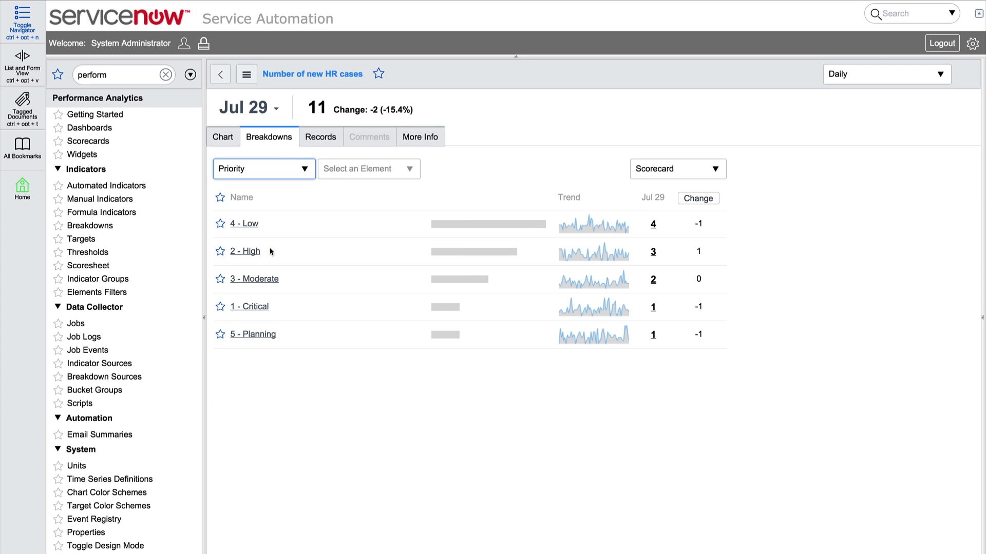
{"action": "left_click", "coordinate": [305, 169]}
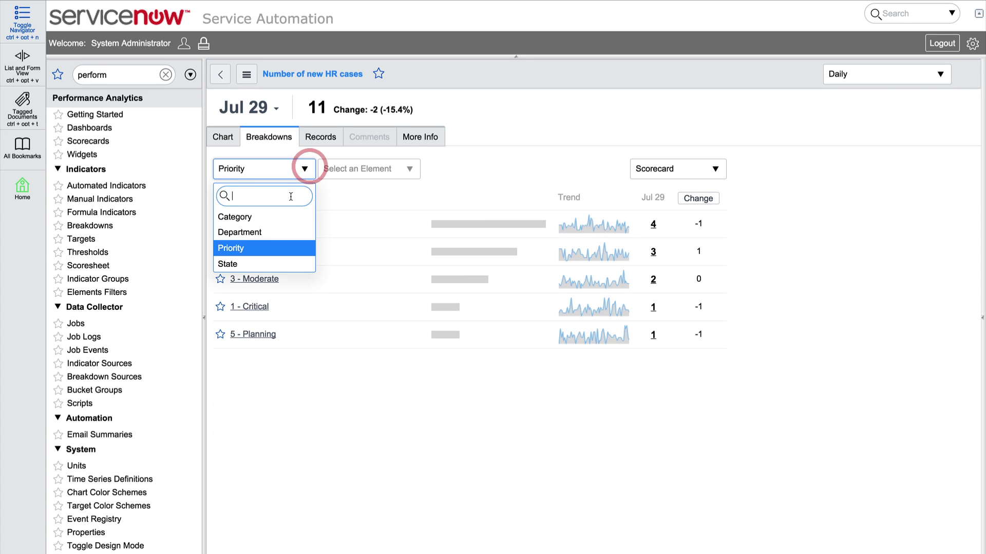
{"action": "left_click", "coordinate": [268, 261]}
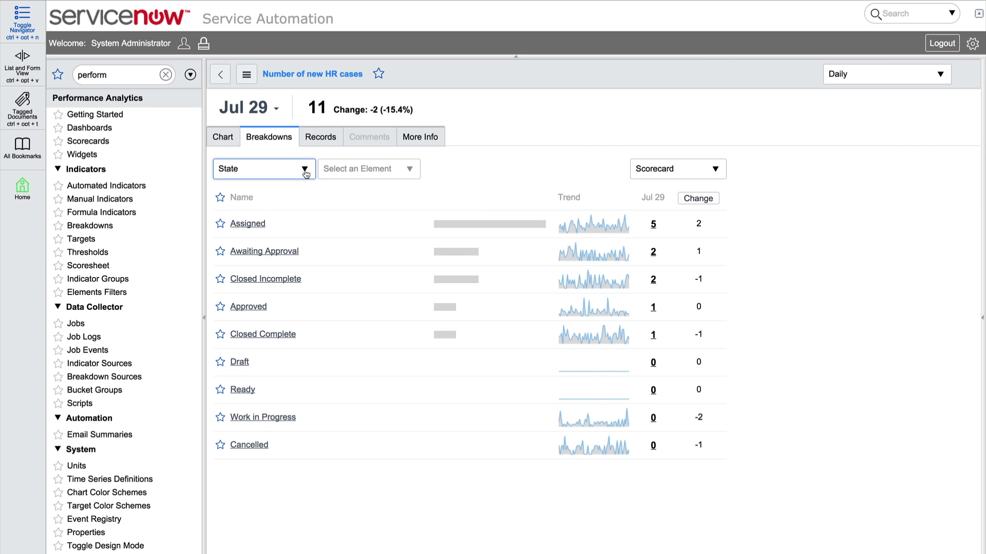
Create a new breakdown source 'HRGroups' with Group [sys_user_group] as its facts table.
{"action": "left_click", "coordinate": [118, 377]}
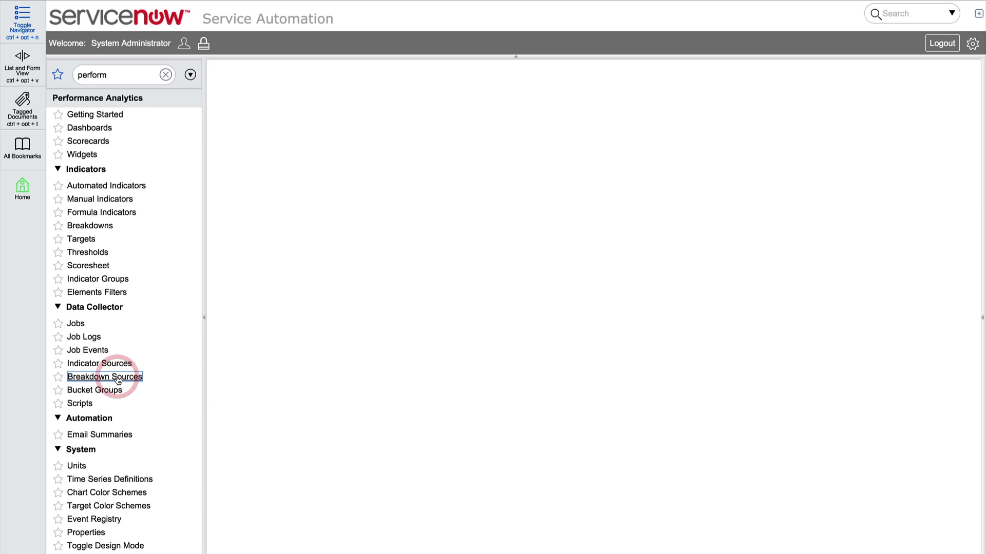
{"action": "left_click", "coordinate": [336, 74]}
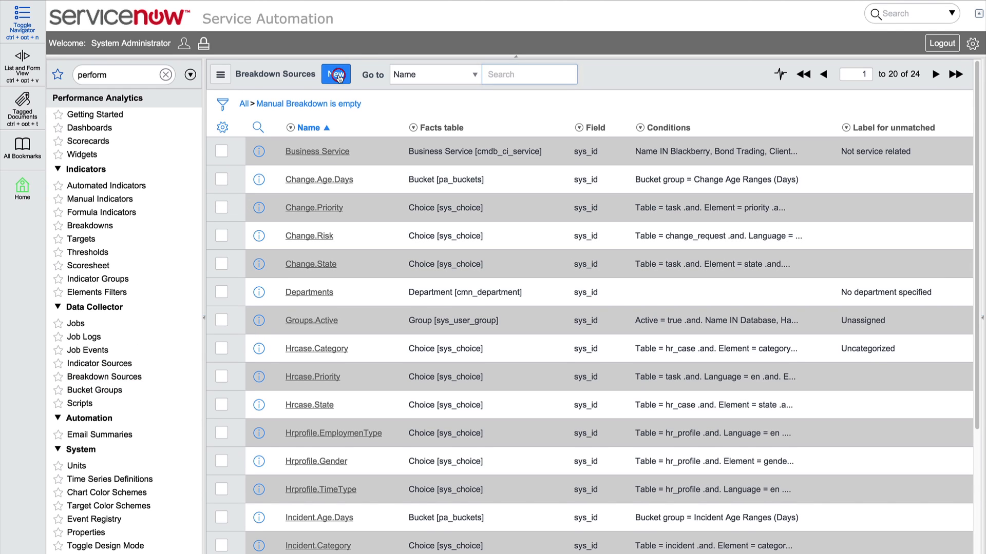
{"action": "type", "text": "HR"}
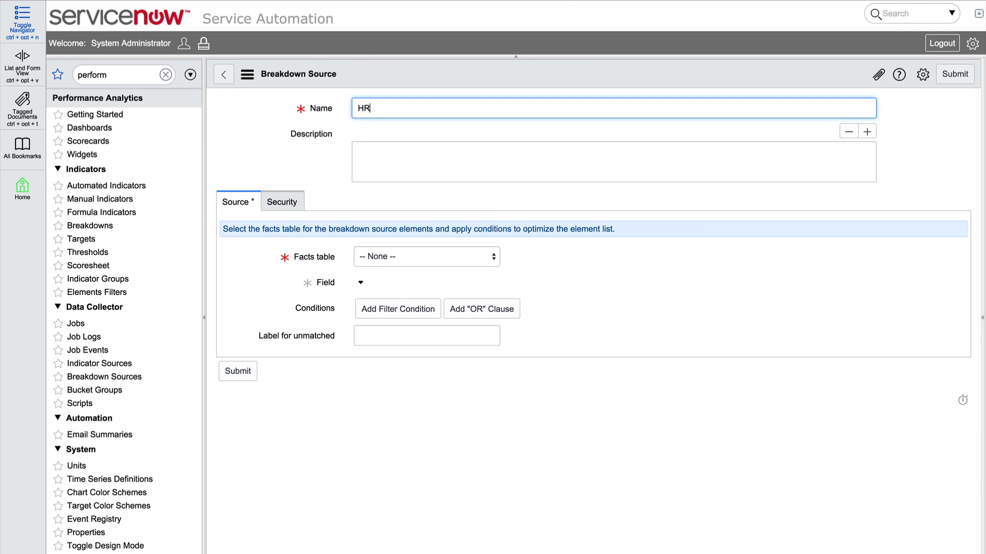
{"action": "type", "text": "Groups"}
{"action": "left_click", "coordinate": [494, 258]}
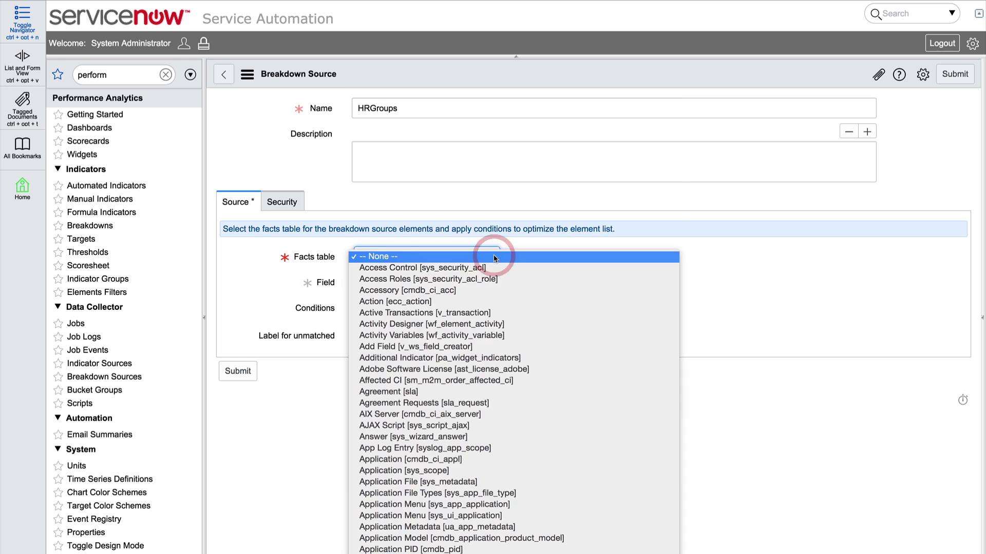
{"action": "scroll", "coordinate": [496, 258], "scroll_direction": "down", "scroll_amount": 15}
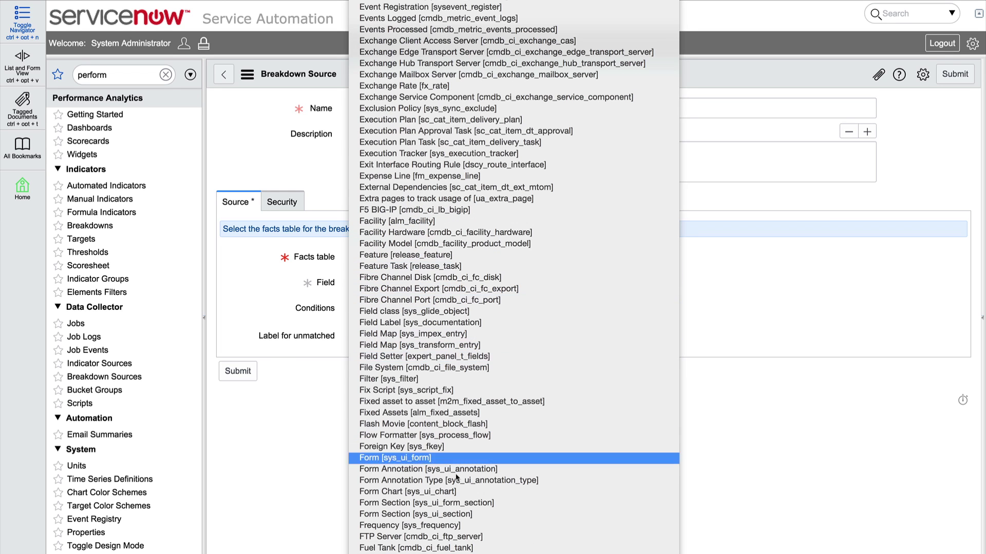
{"action": "scroll", "coordinate": [436, 458], "scroll_direction": "down", "scroll_amount": 10}
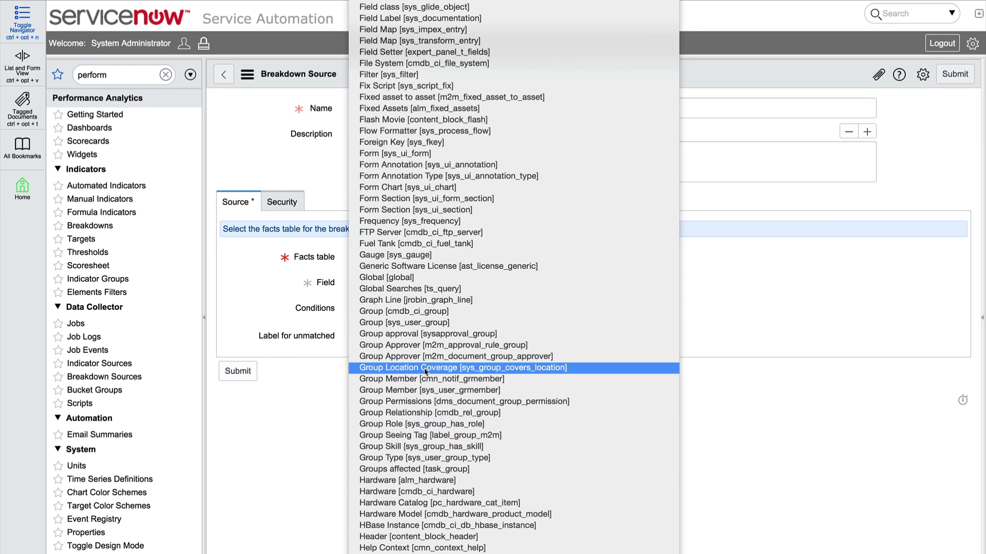
{"action": "left_click", "coordinate": [422, 323]}
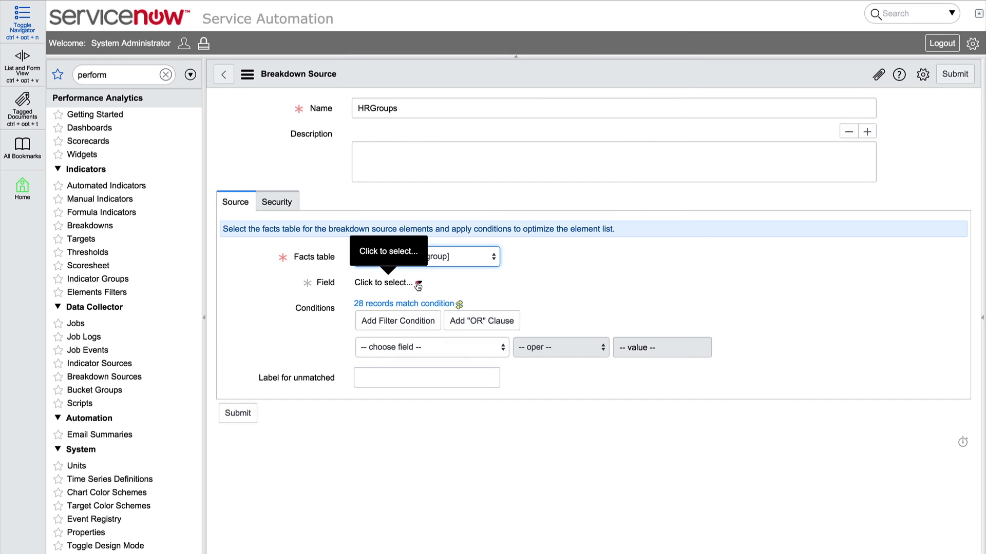
Set the source's field to Sys ID and add the condition Active is true.
{"action": "left_click", "coordinate": [418, 284]}
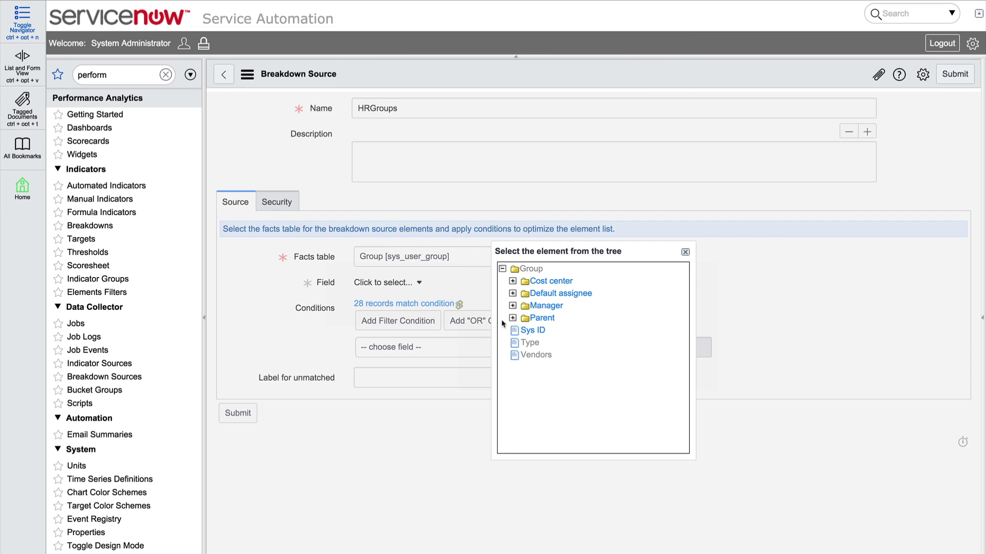
{"action": "left_click", "coordinate": [529, 332]}
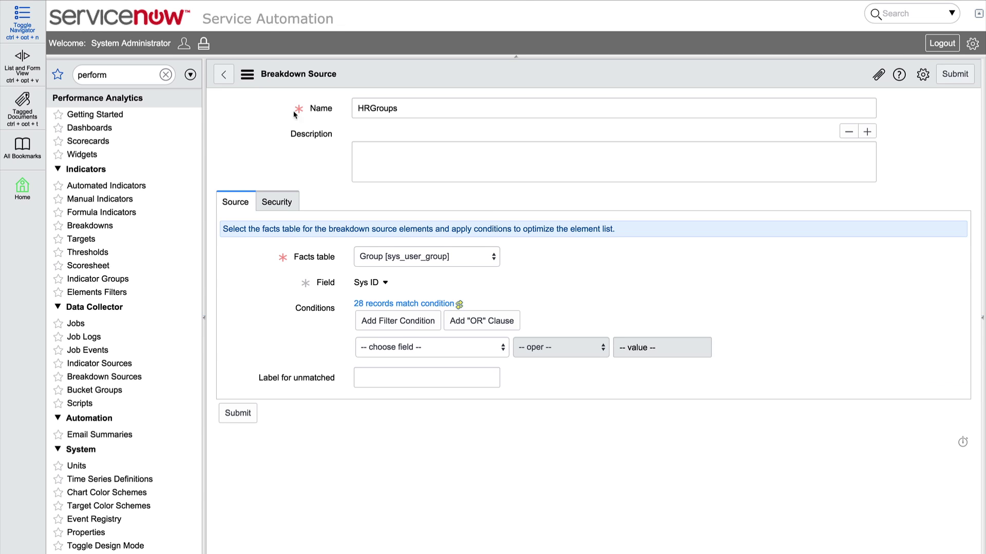
{"action": "left_click", "coordinate": [501, 348]}
{"action": "left_click", "coordinate": [495, 369]}
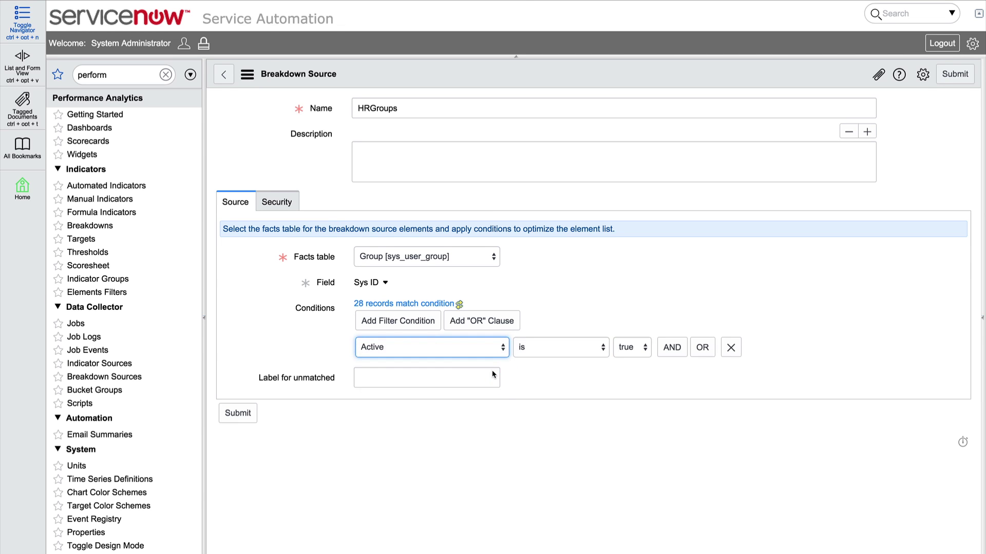
Add the AND condition Name starts with 'HR', submit, and return to Breakdown Sources.
{"action": "left_click", "coordinate": [671, 348]}
{"action": "left_click", "coordinate": [498, 397]}
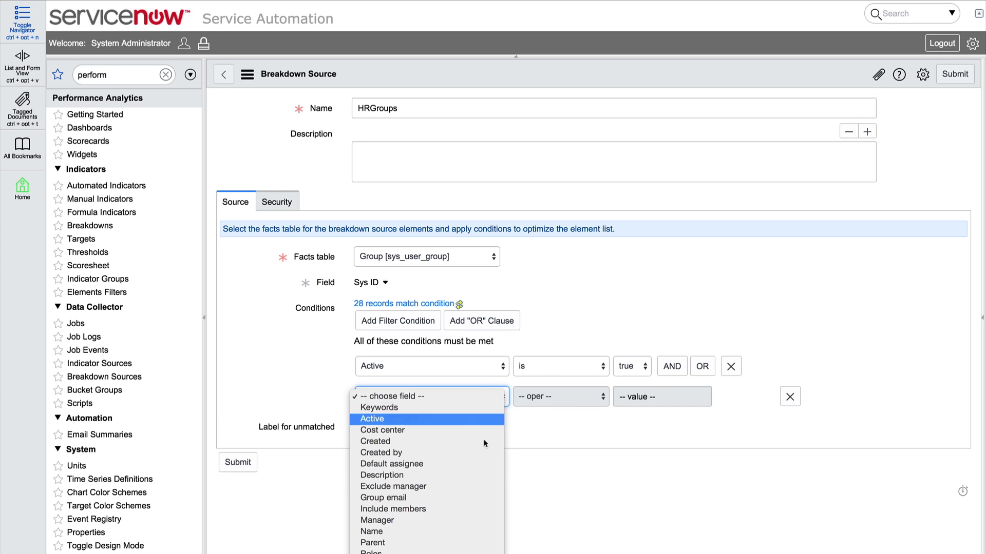
{"action": "left_click", "coordinate": [451, 532]}
{"action": "left_click", "coordinate": [626, 397]}
{"action": "type", "text": "HR"}
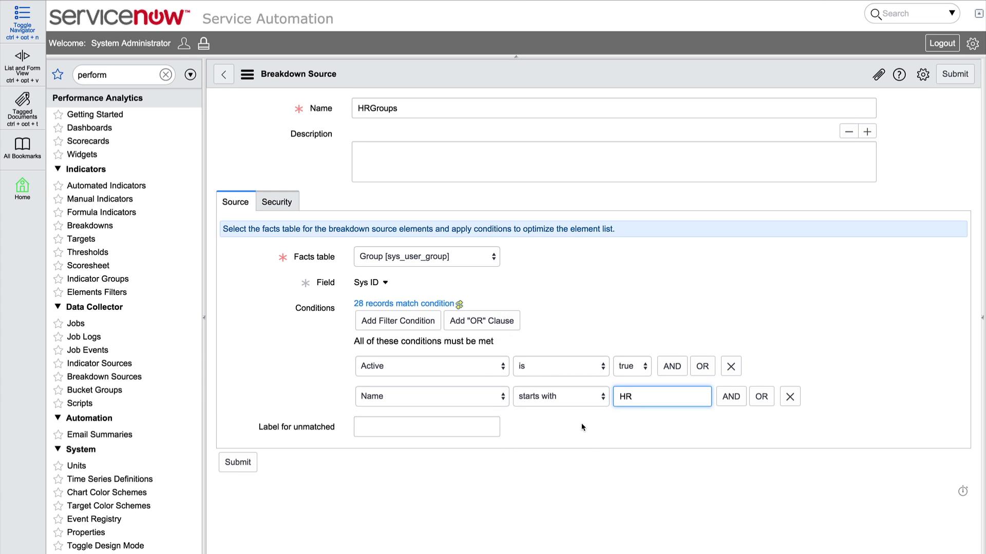
{"action": "left_click", "coordinate": [226, 466]}
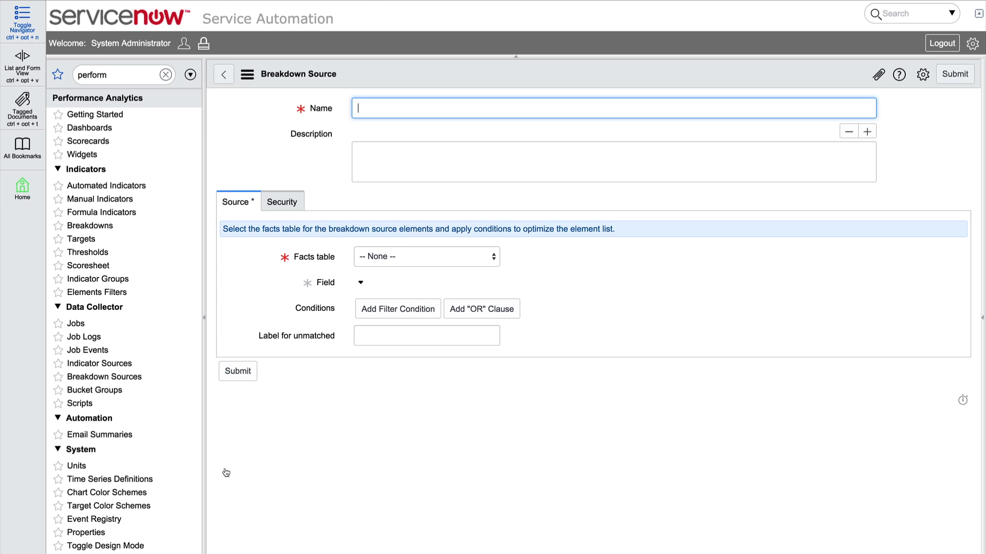
{"action": "left_click", "coordinate": [137, 379]}
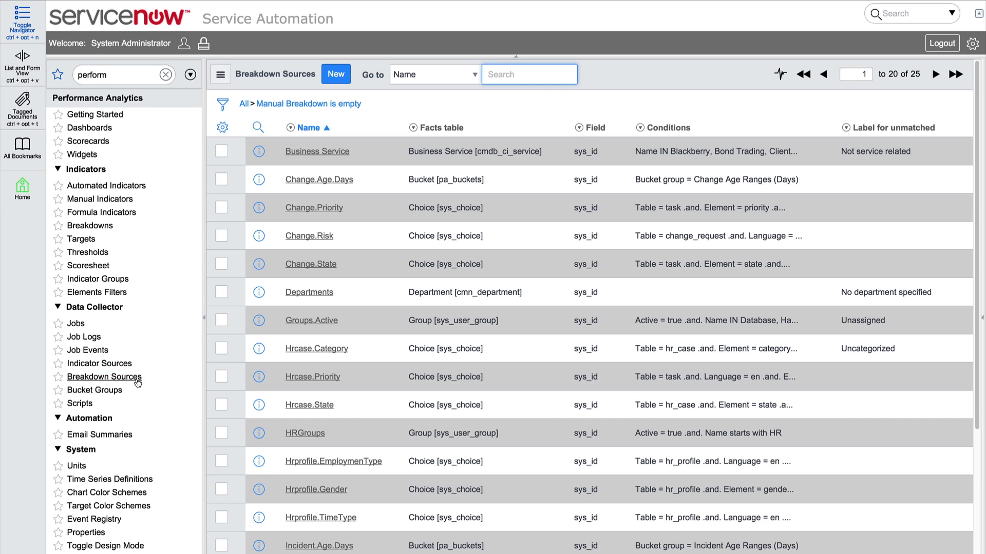
Open HRGroups and review the 6 groups matching its conditions before moving to Breakdowns.
{"action": "left_click", "coordinate": [299, 433]}
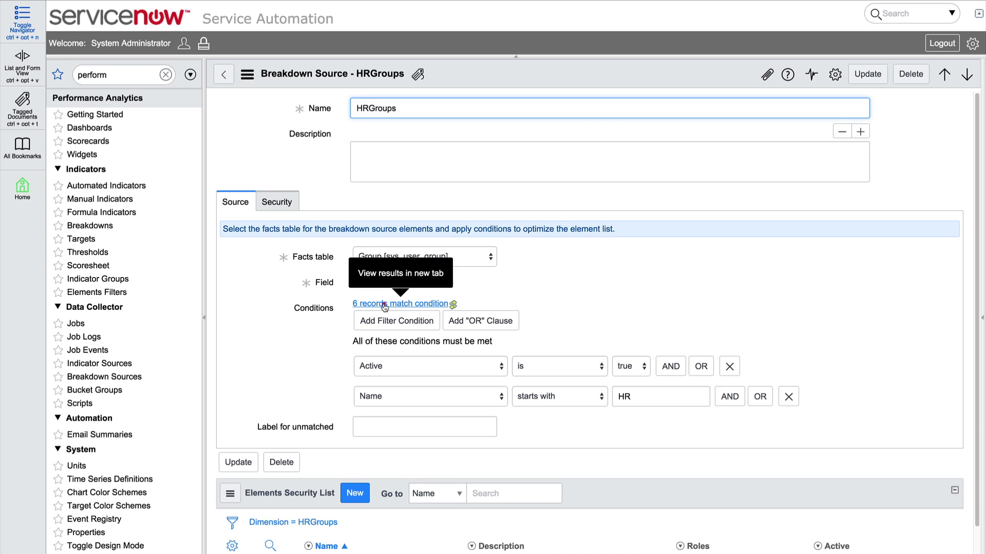
{"action": "left_click", "coordinate": [384, 305]}
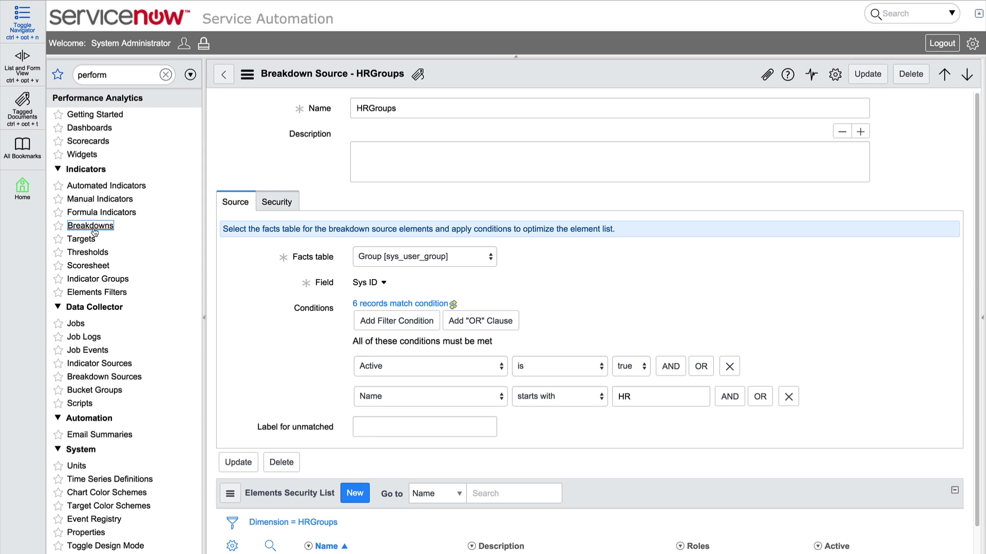
{"action": "left_click", "coordinate": [90, 226]}
Start a new breakdown named 'HR Group'.
{"action": "left_click", "coordinate": [301, 73]}
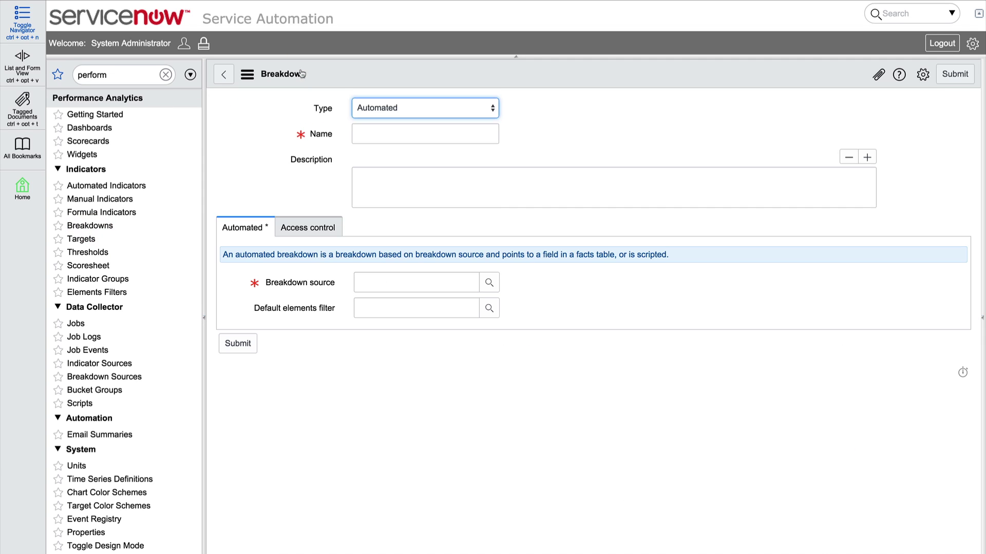
{"action": "left_click", "coordinate": [362, 134]}
{"action": "type", "text": "HR Group"}
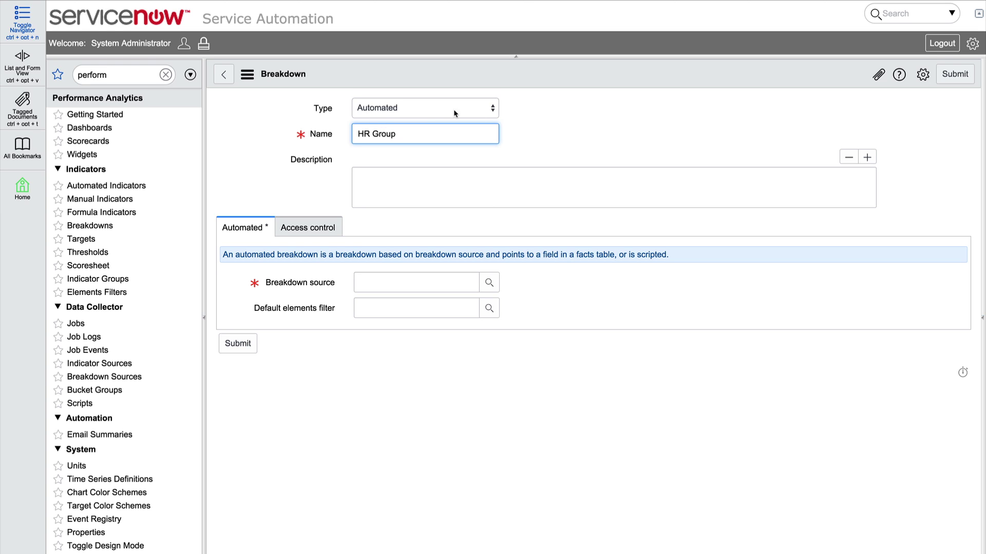
Try the Manual type and its elements list, then set the type back to Automated.
{"action": "left_click", "coordinate": [491, 112]}
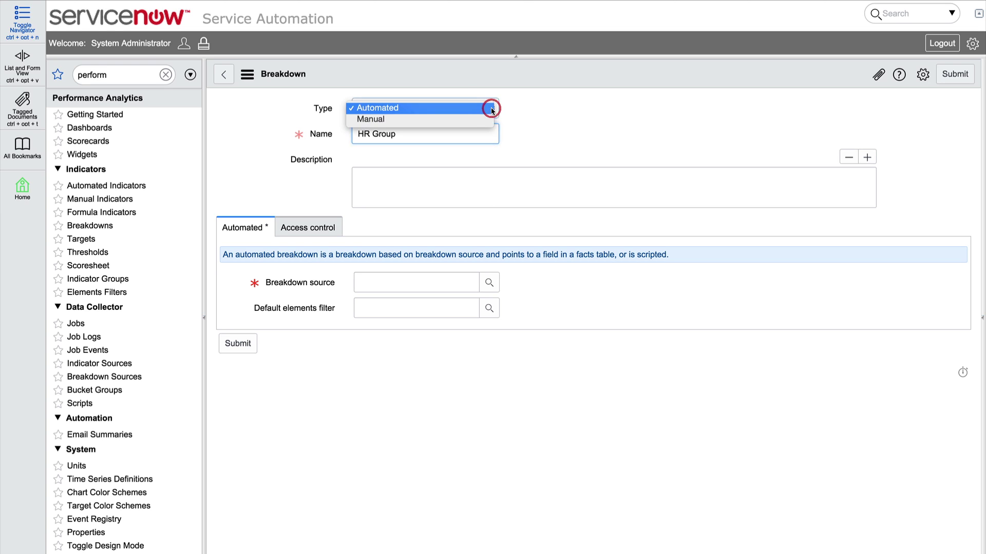
{"action": "left_click", "coordinate": [467, 121]}
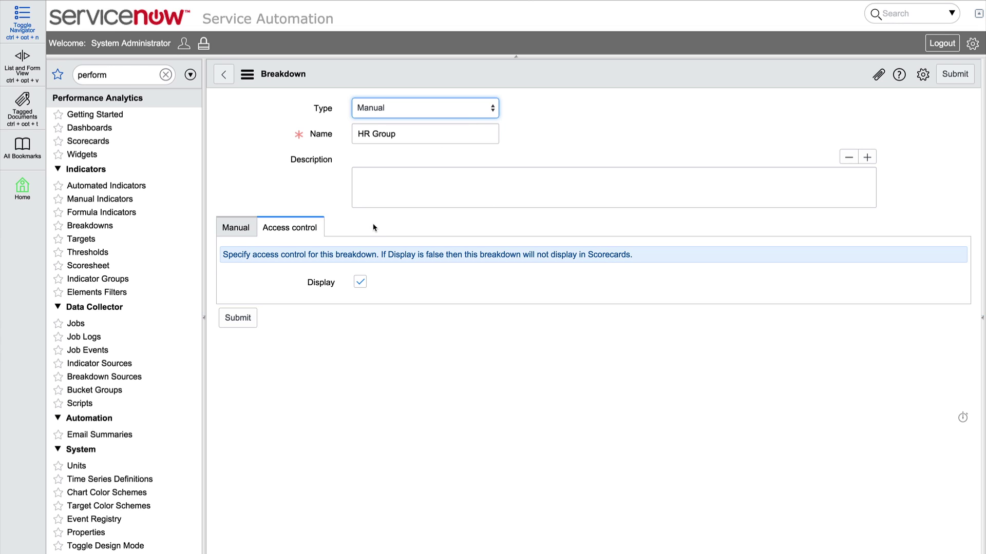
{"action": "left_click", "coordinate": [238, 235]}
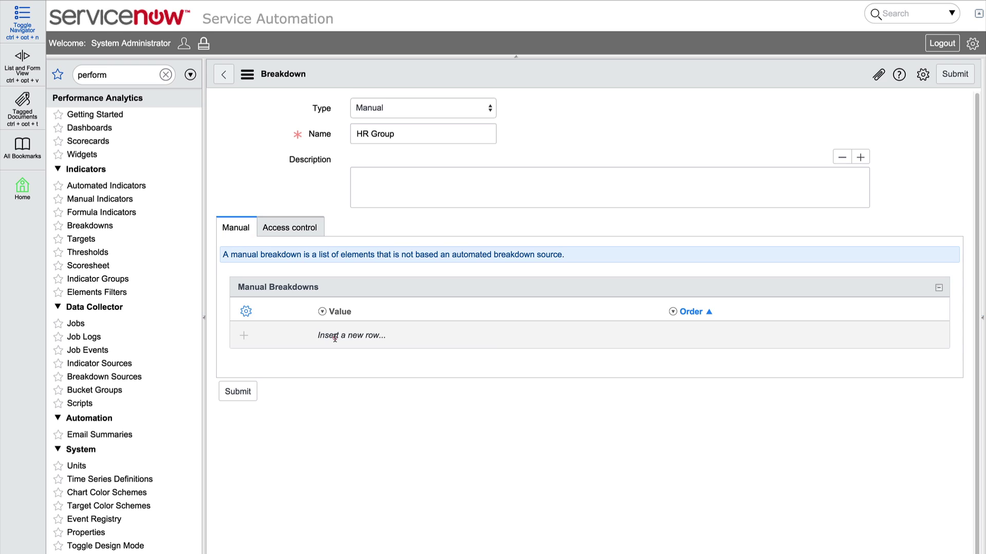
{"action": "left_click", "coordinate": [335, 337]}
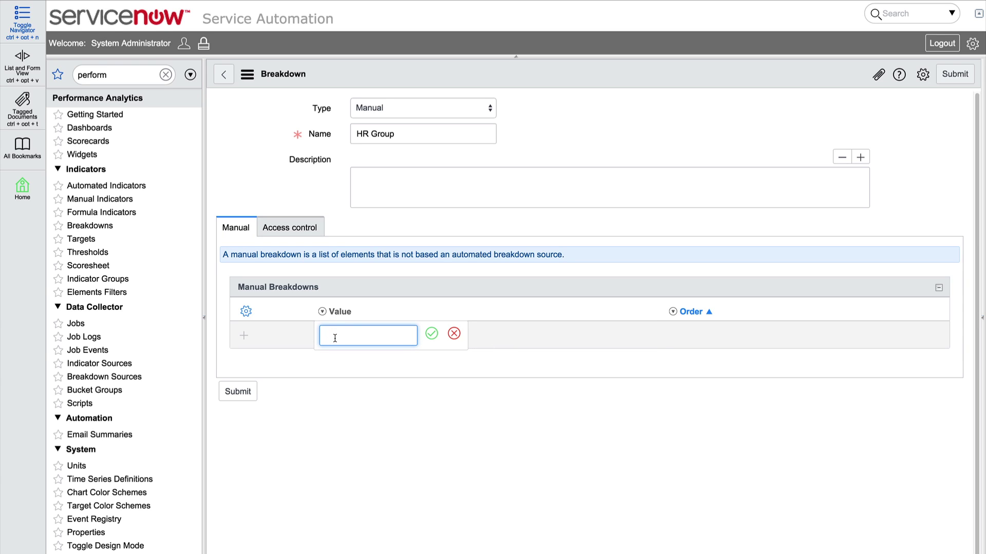
{"action": "left_click", "coordinate": [453, 334]}
{"action": "left_click", "coordinate": [488, 113]}
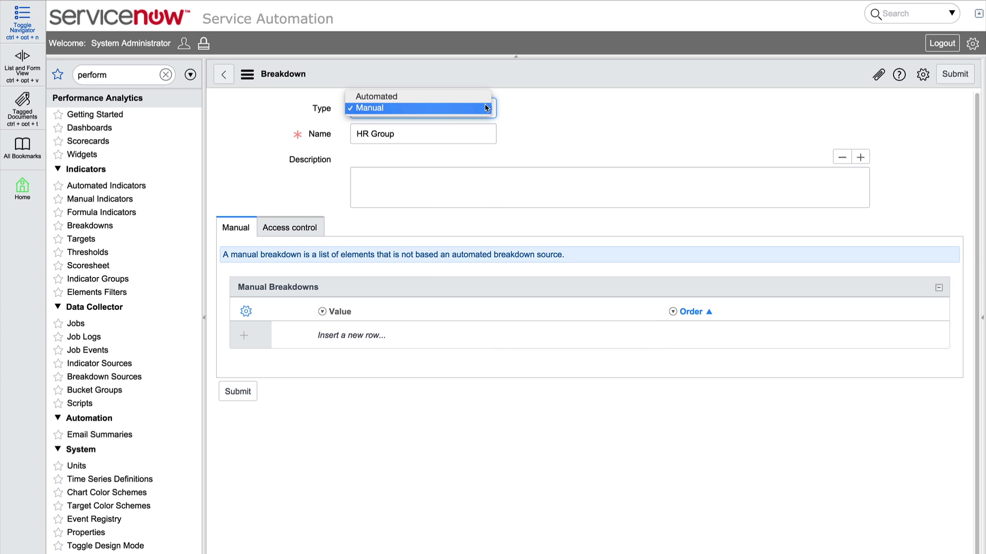
{"action": "left_click", "coordinate": [483, 97]}
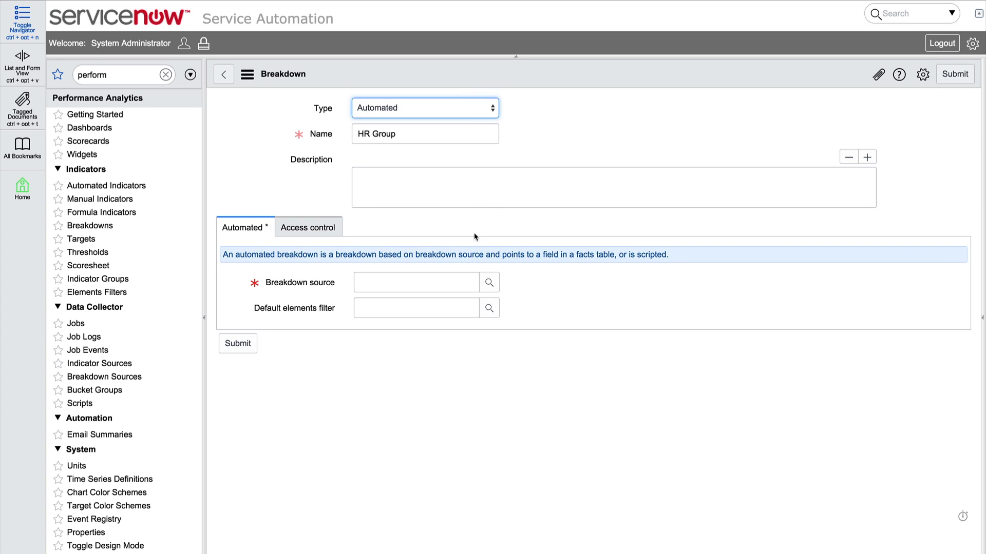
Select HRGroups as the breakdown source and submit the breakdown.
{"action": "left_click", "coordinate": [489, 283]}
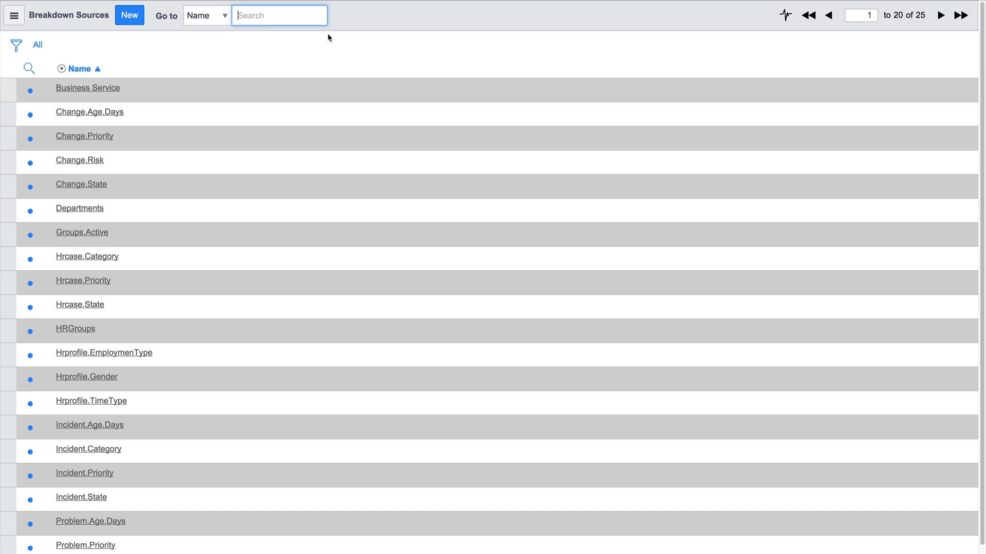
{"action": "left_click", "coordinate": [292, 18]}
{"action": "type", "text": "HR"}
{"action": "key", "text": "Return"}
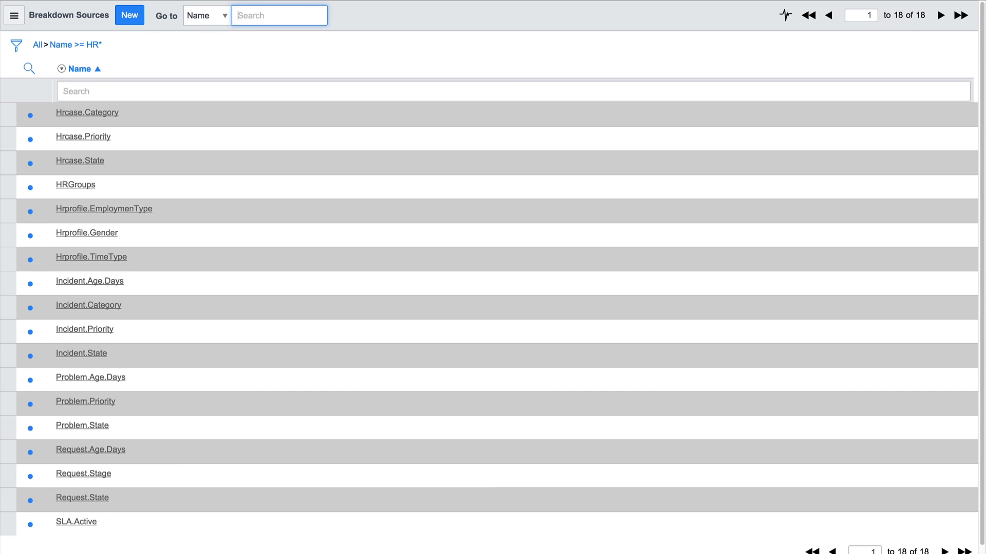
{"action": "left_click", "coordinate": [82, 191]}
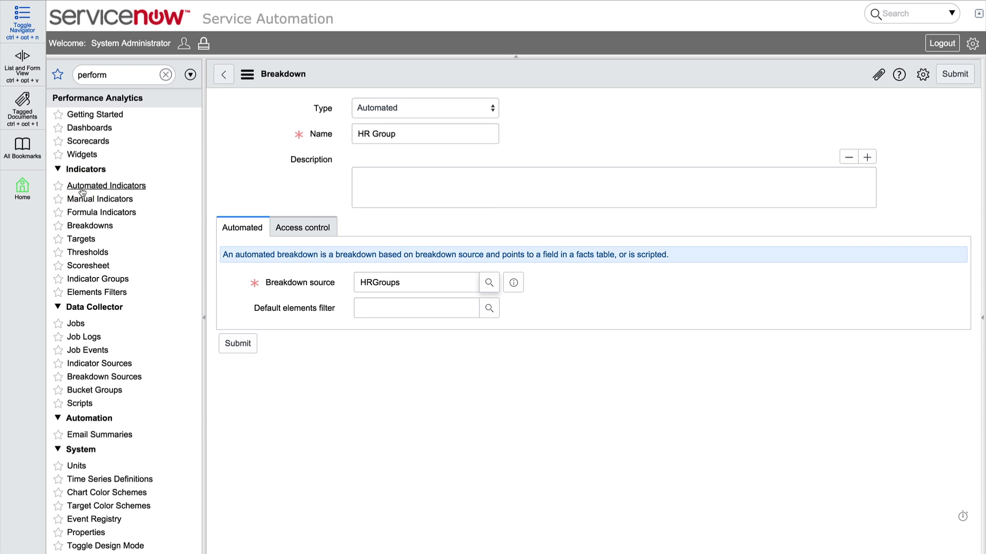
{"action": "left_click", "coordinate": [230, 341]}
Add a breakdown mapping to HR Group using facts table HR Case and field Assignment group.
{"action": "scroll", "coordinate": [398, 343], "scroll_direction": "down", "scroll_amount": 3}
{"action": "scroll", "coordinate": [398, 343], "scroll_direction": "down", "scroll_amount": 2}
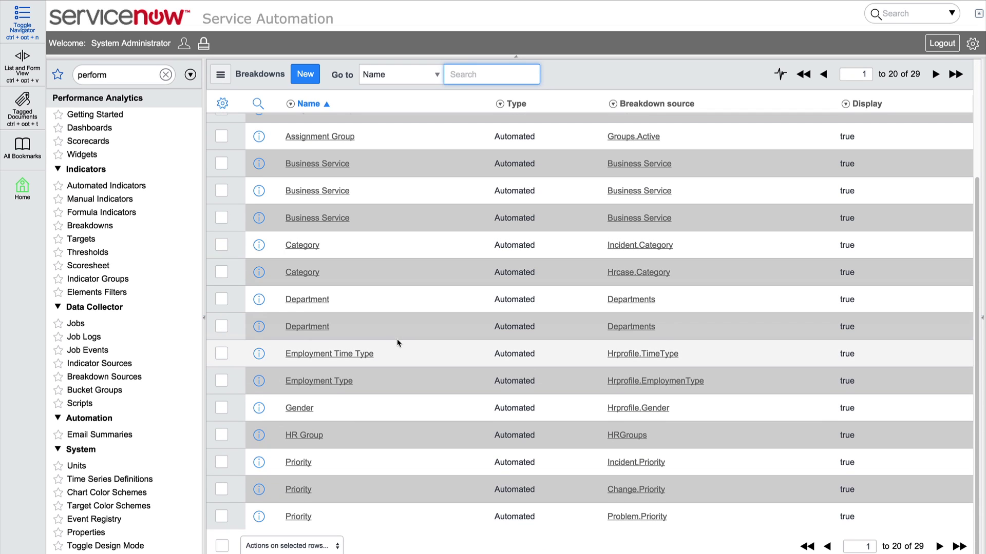
{"action": "left_click", "coordinate": [308, 436]}
{"action": "left_click", "coordinate": [356, 398]}
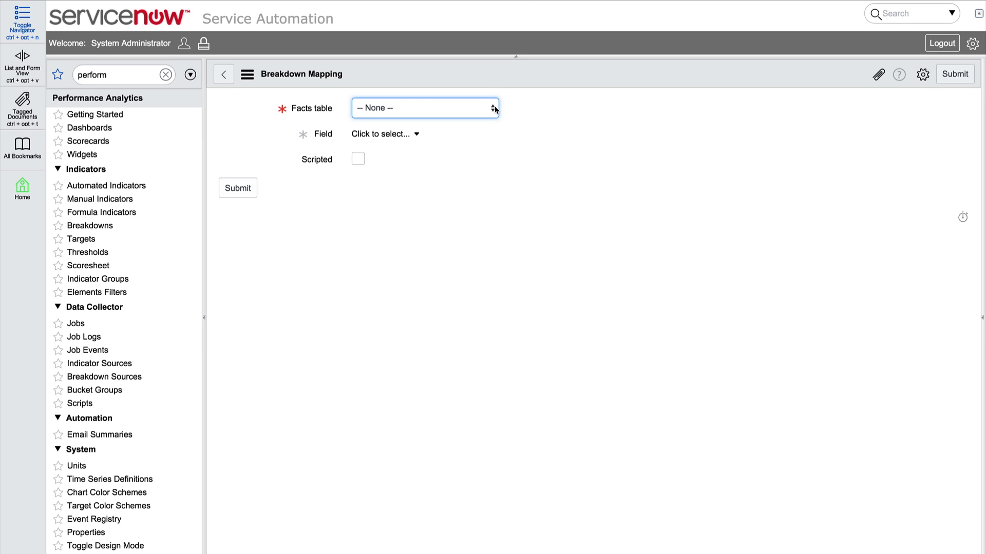
{"action": "left_click", "coordinate": [495, 110]}
{"action": "scroll", "coordinate": [496, 110], "scroll_direction": "down", "scroll_amount": 10}
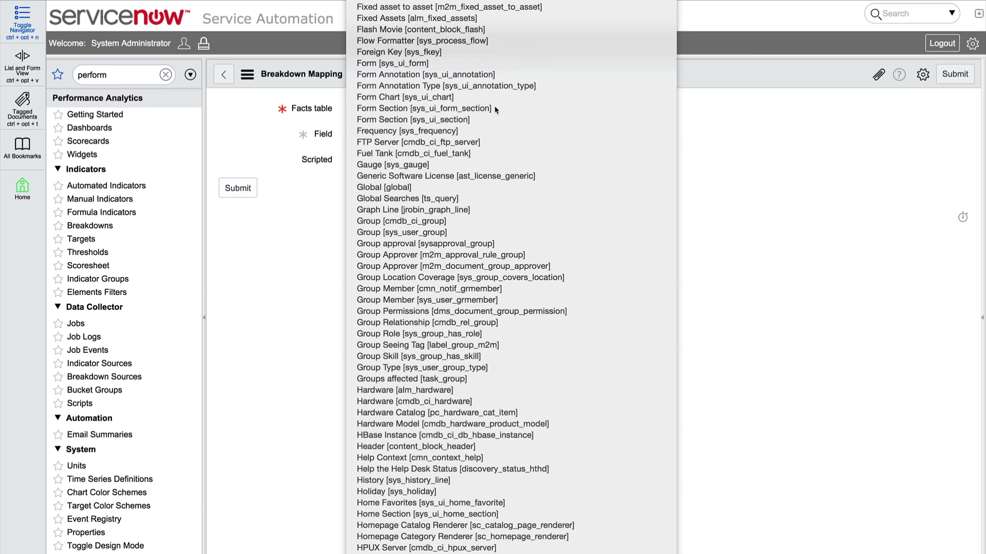
{"action": "scroll", "coordinate": [496, 109], "scroll_direction": "down", "scroll_amount": 5}
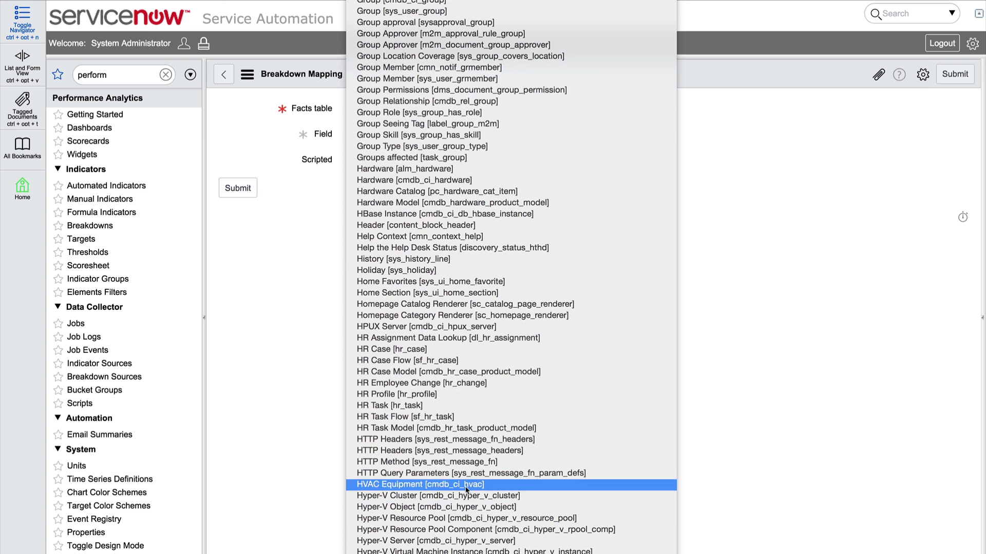
{"action": "left_click", "coordinate": [458, 353]}
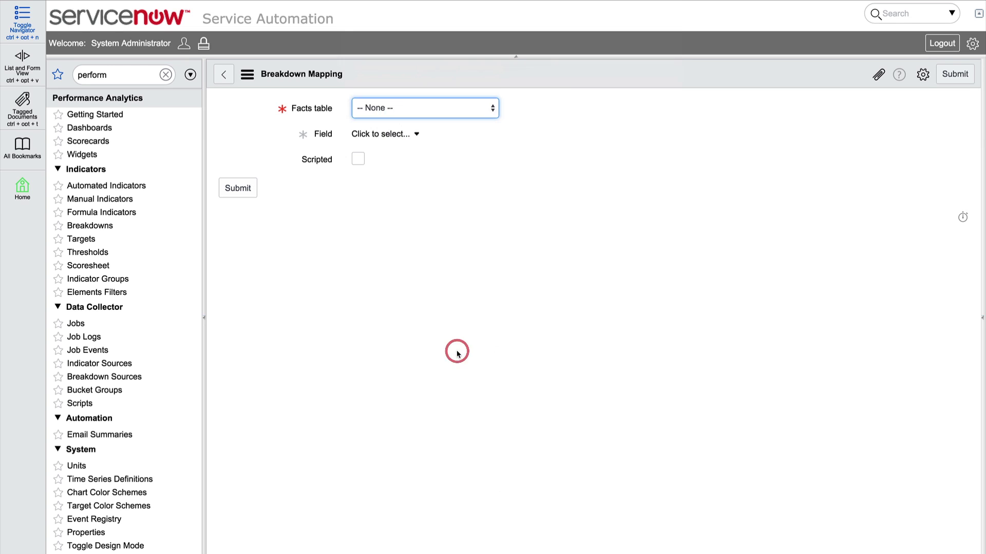
{"action": "left_click", "coordinate": [414, 135]}
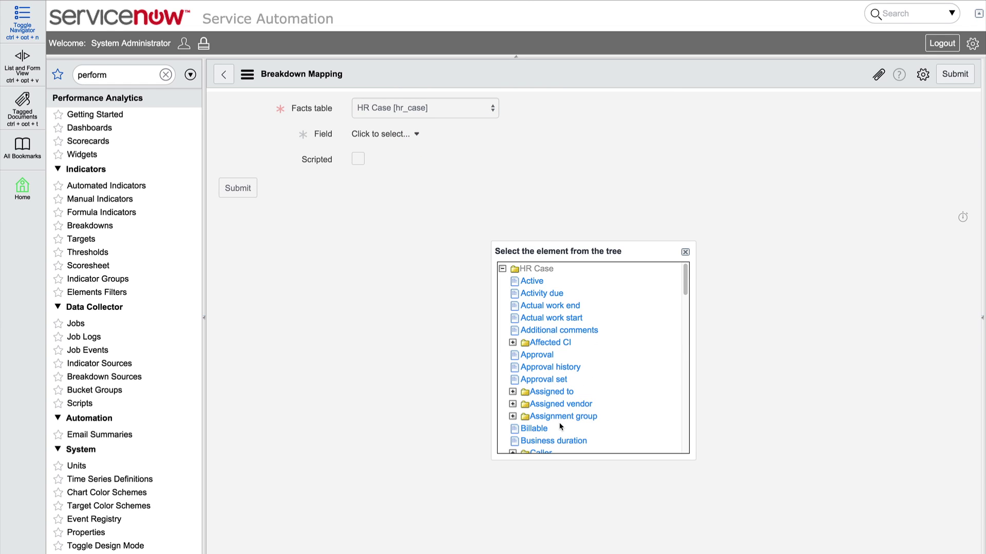
{"action": "left_click", "coordinate": [558, 417]}
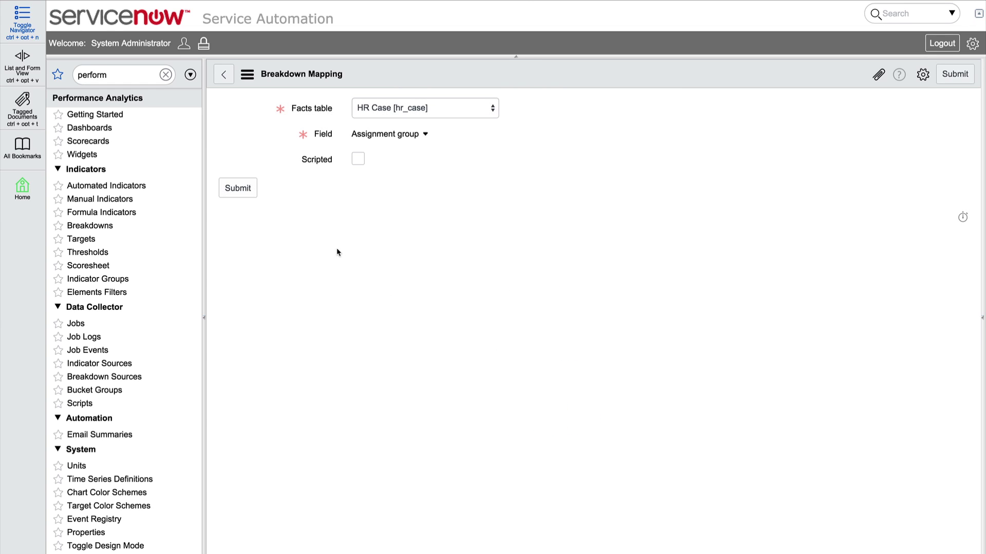
{"action": "left_click", "coordinate": [226, 186]}
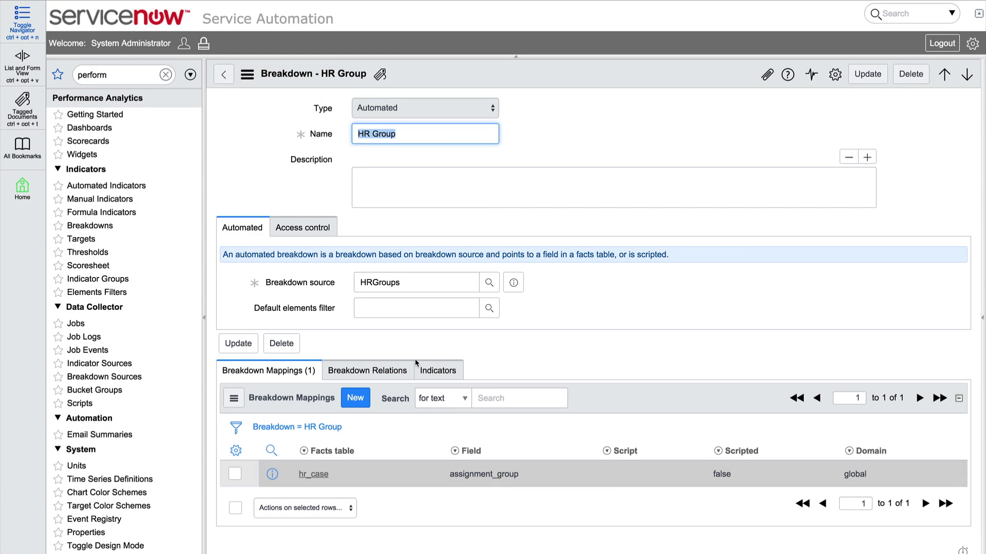
Add the Number of new HR cases indicator to HR Group's Indicators list and update the breakdown.
{"action": "left_click", "coordinate": [429, 370]}
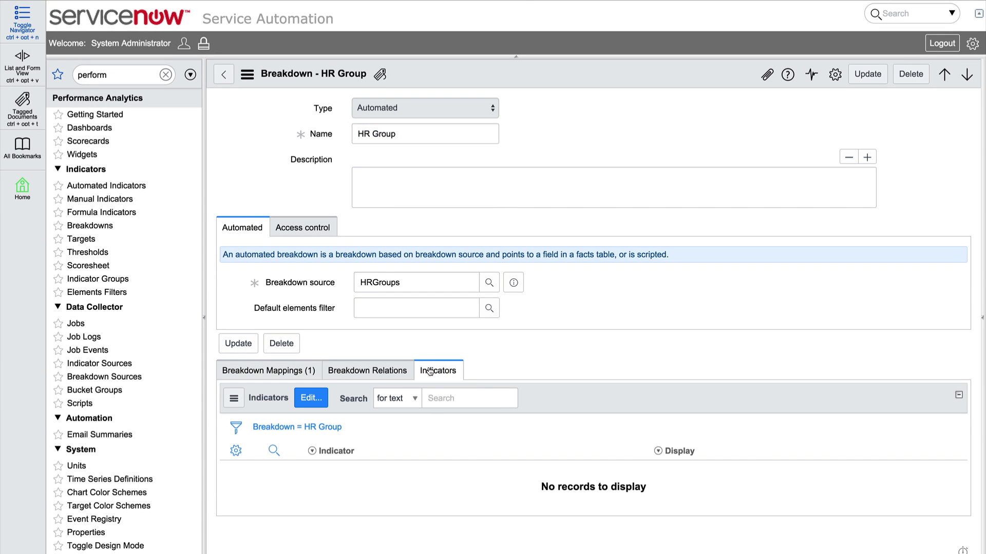
{"action": "left_click", "coordinate": [311, 398]}
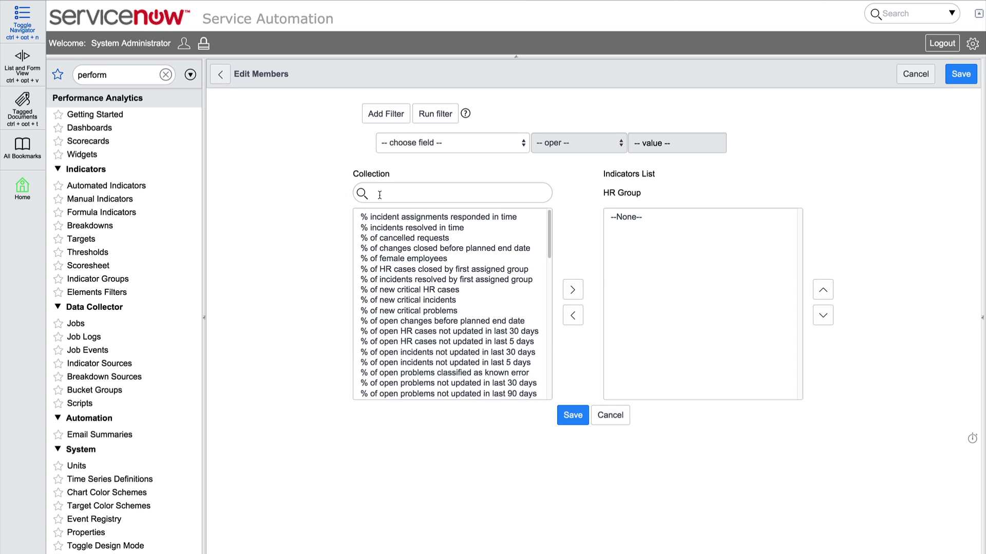
{"action": "left_click", "coordinate": [380, 194]}
{"action": "type", "text": "Number of"}
{"action": "left_click", "coordinate": [393, 238]}
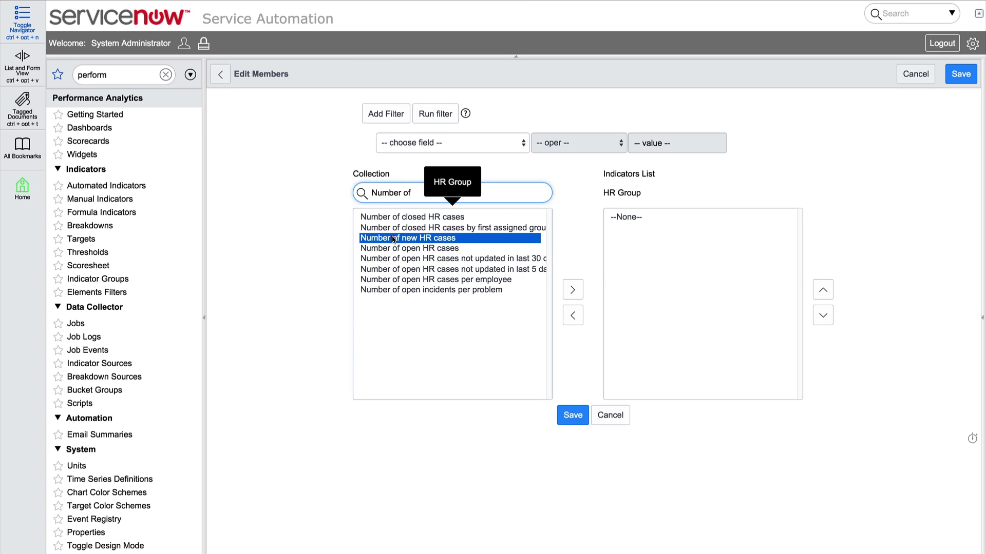
{"action": "left_click", "coordinate": [573, 296]}
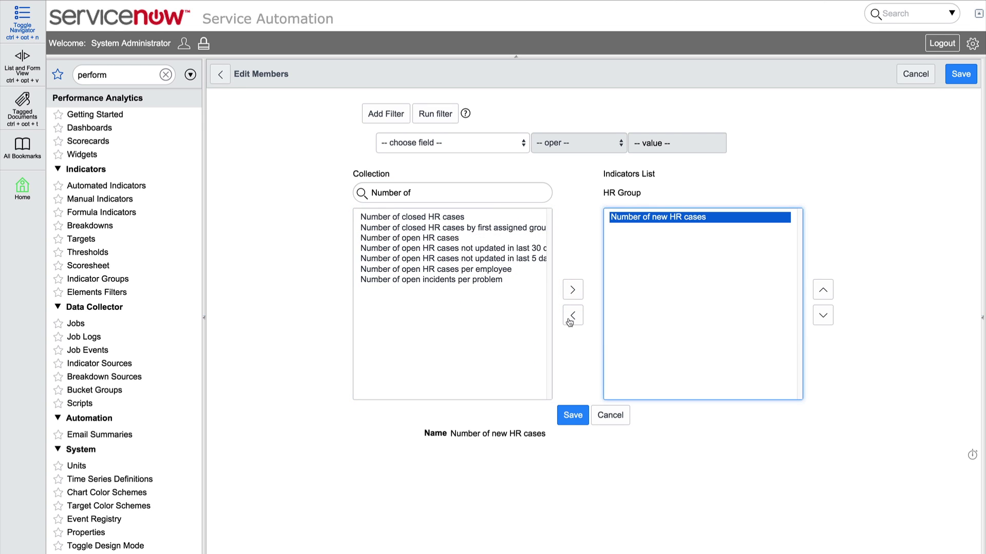
{"action": "left_click", "coordinate": [581, 424]}
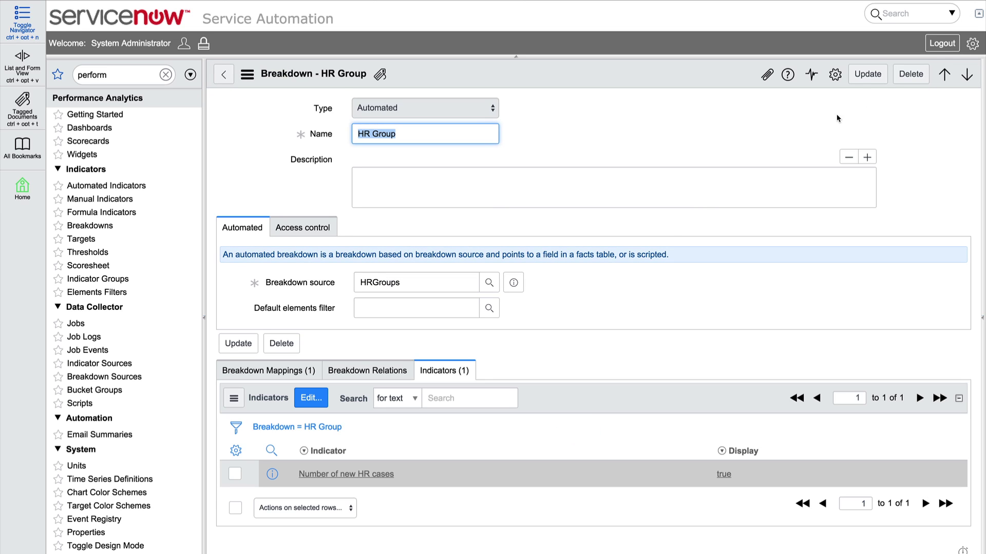
{"action": "left_click", "coordinate": [867, 76]}
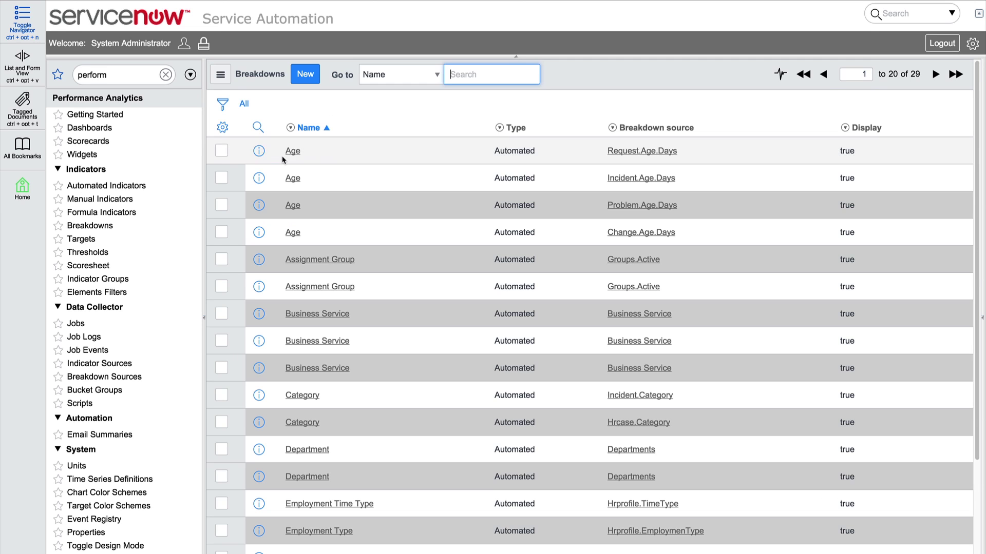
Add HR Group to the Number of new HR cases automated indicator's breakdowns and update it.
{"action": "left_click", "coordinate": [135, 187]}
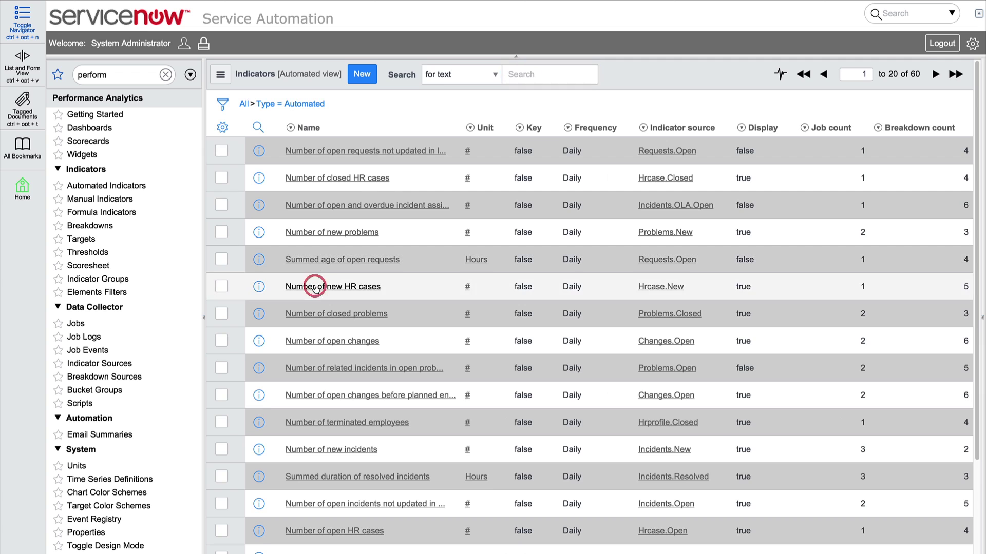
{"action": "left_click", "coordinate": [295, 285]}
{"action": "scroll", "coordinate": [316, 290], "scroll_direction": "down", "scroll_amount": 5}
{"action": "scroll", "coordinate": [316, 290], "scroll_direction": "down", "scroll_amount": 1}
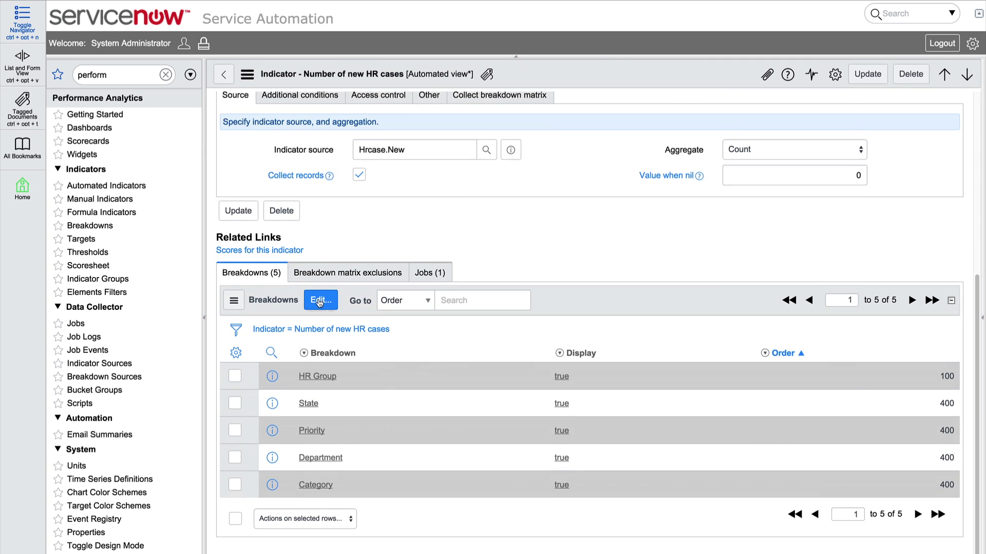
{"action": "left_click", "coordinate": [319, 301]}
{"action": "left_click", "coordinate": [391, 218]}
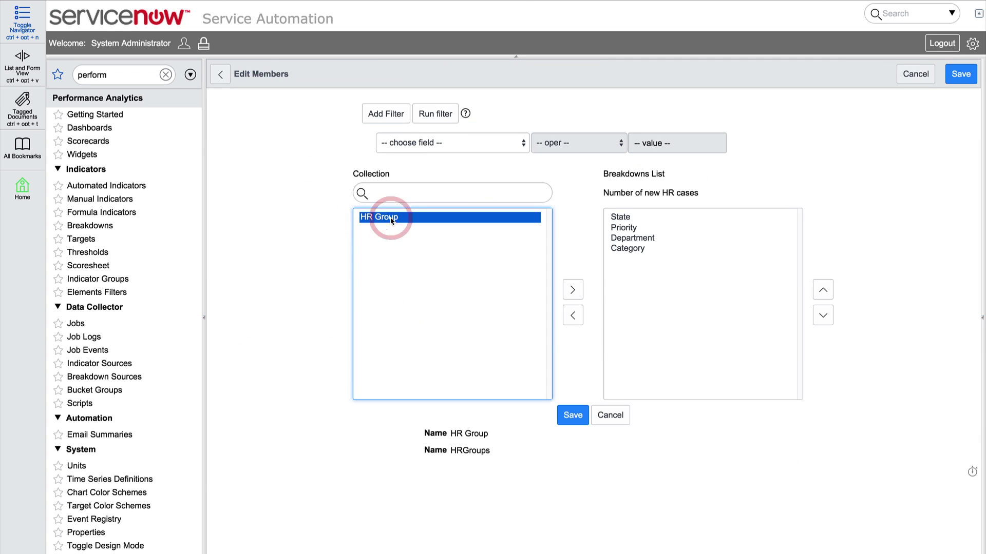
{"action": "left_click", "coordinate": [571, 292]}
{"action": "left_click", "coordinate": [579, 423]}
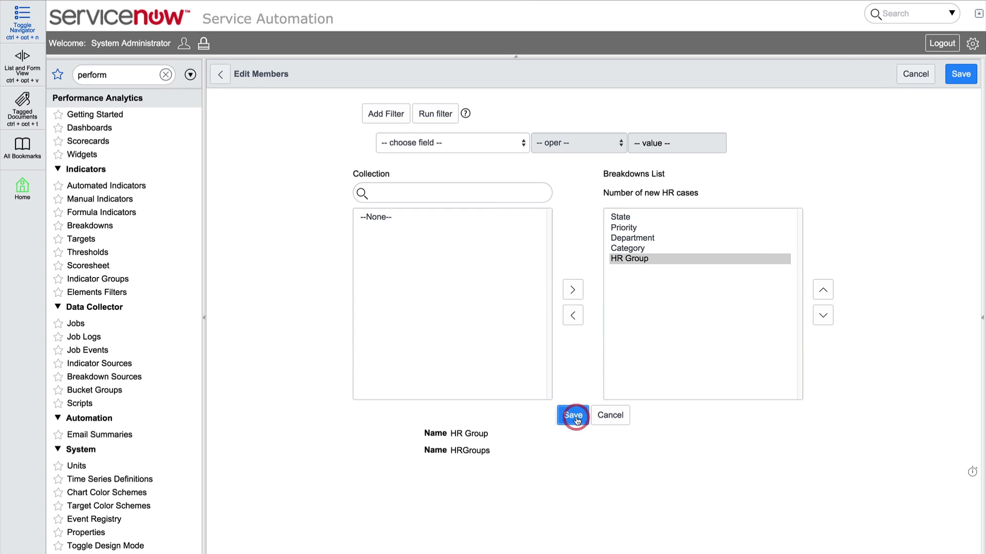
{"action": "left_click", "coordinate": [867, 75]}
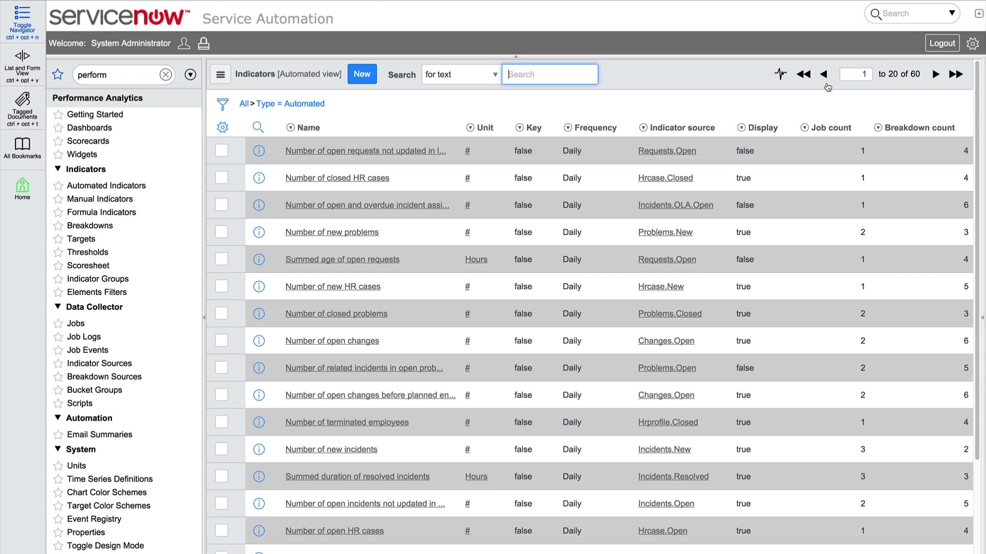
Execute the HR Demo Data Collection scheduled job now.
{"action": "left_click", "coordinate": [76, 324]}
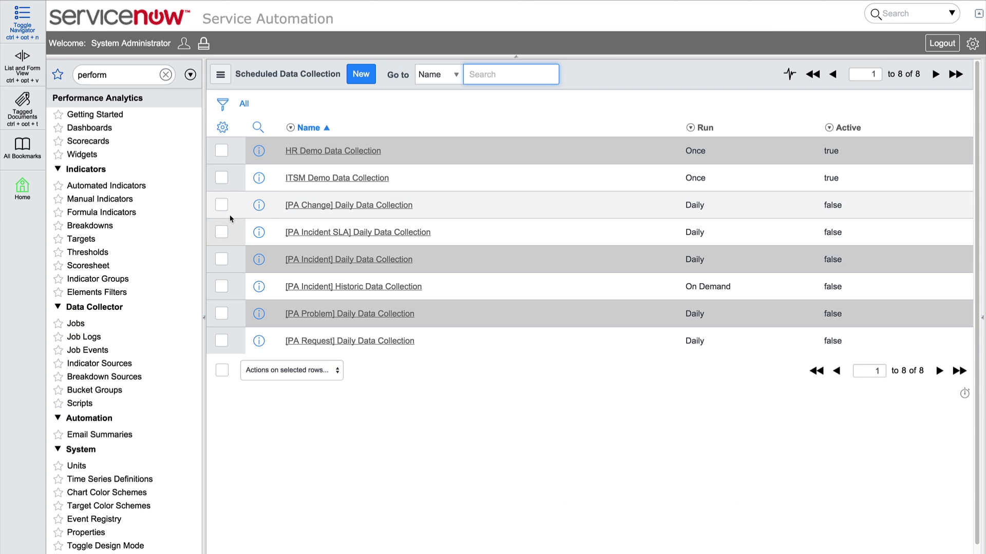
{"action": "left_click", "coordinate": [323, 152]}
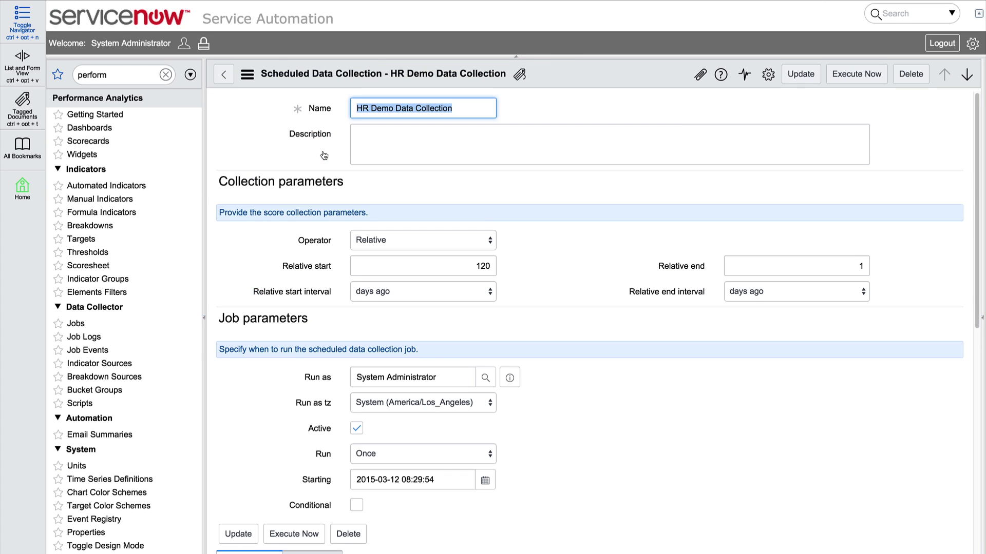
{"action": "left_click", "coordinate": [847, 75]}
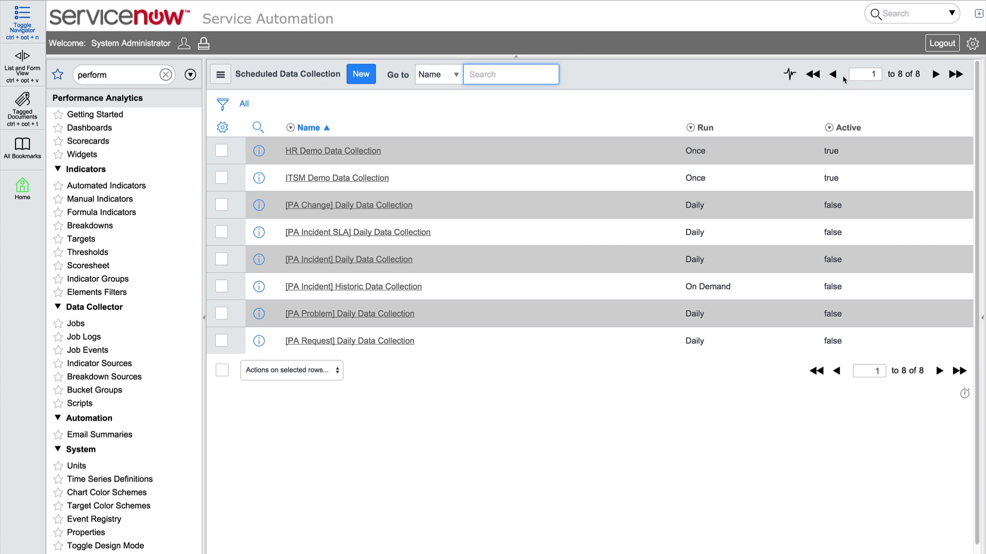
Reopen the Number of new HR cases scorecard and select HR Group on its Breakdowns tab.
{"action": "left_click", "coordinate": [74, 140]}
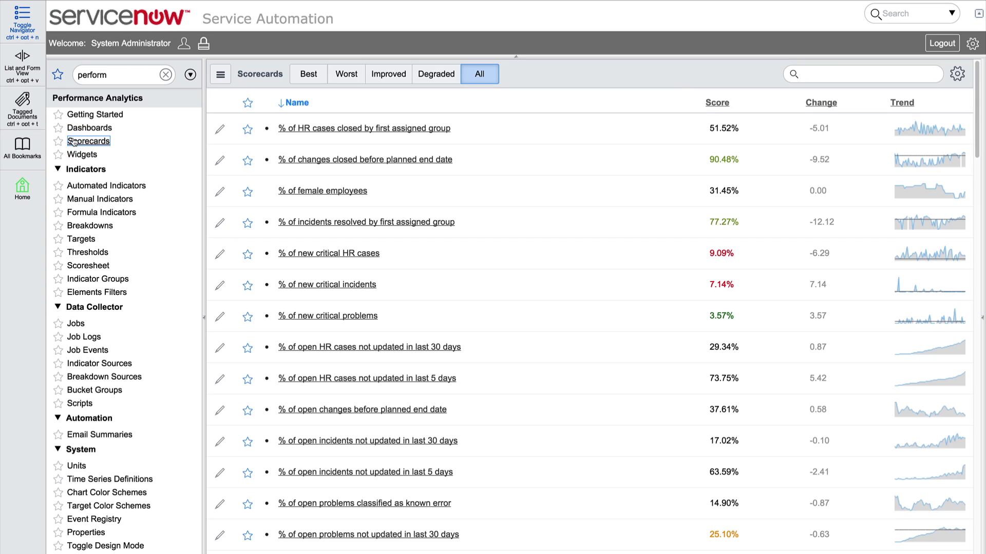
{"action": "type", "text": "Number of new HR cases"}
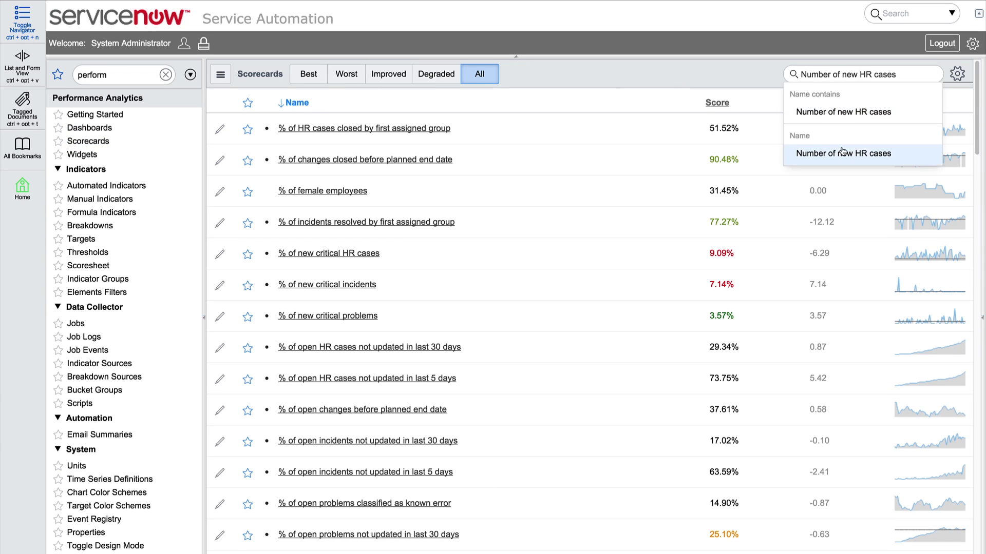
{"action": "left_click", "coordinate": [904, 154]}
{"action": "left_click", "coordinate": [393, 136]}
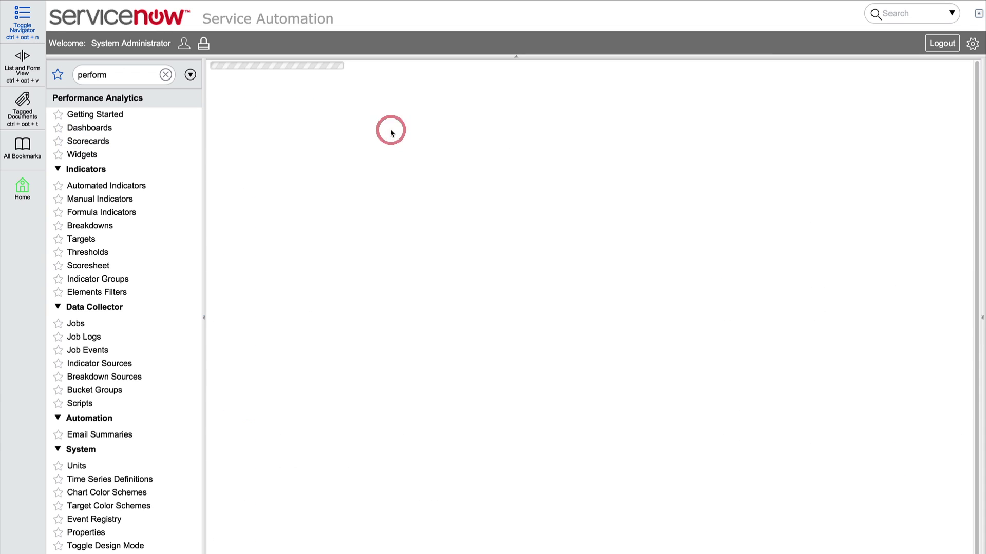
{"action": "left_click", "coordinate": [283, 144]}
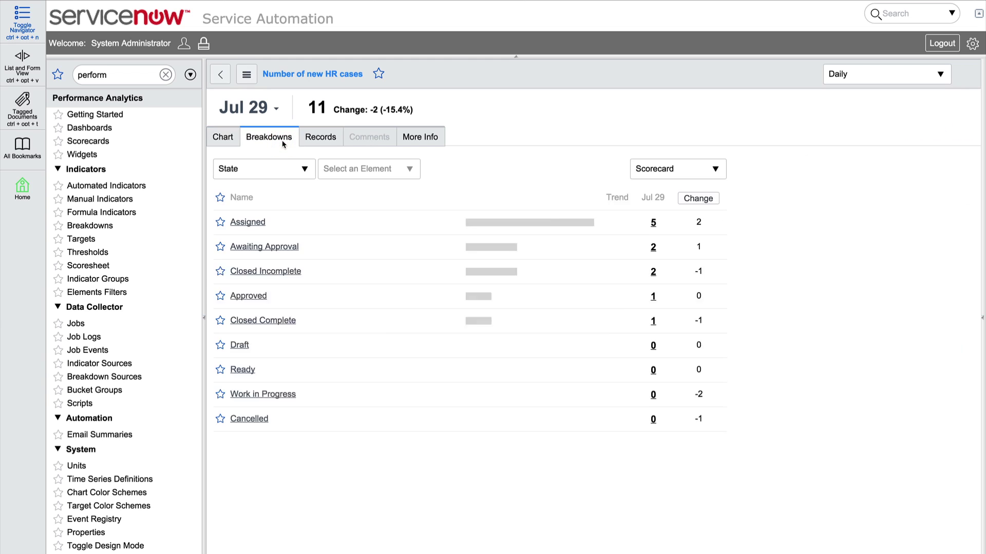
{"action": "left_click", "coordinate": [304, 169]}
{"action": "left_click", "coordinate": [266, 280]}
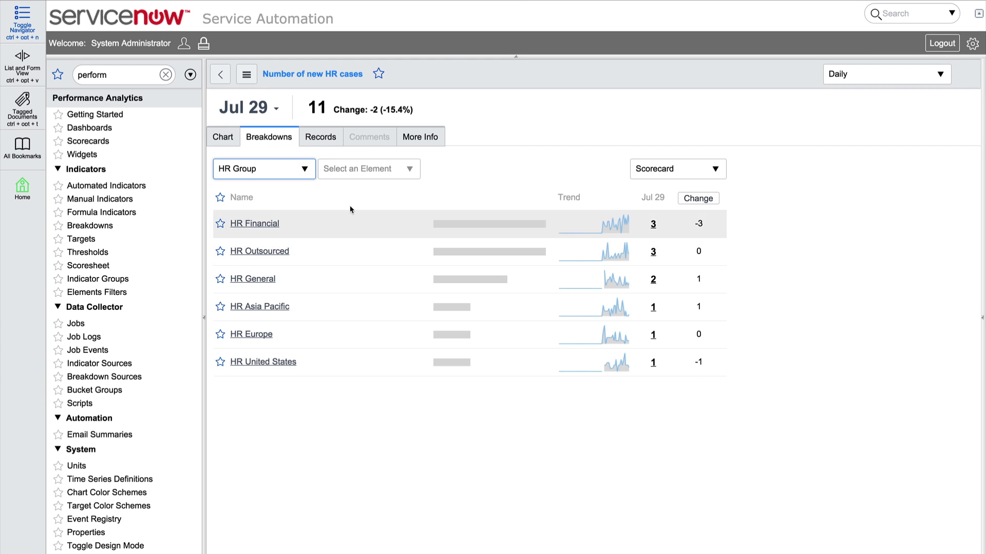
Go to Dashboards in the navigator and start adding a new dashboard.
{"action": "left_click", "coordinate": [89, 128]}
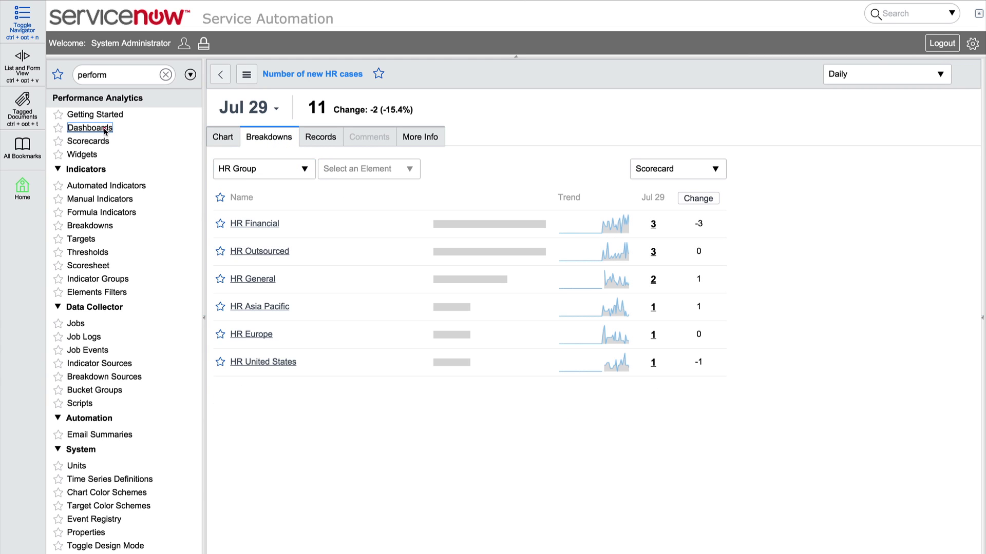
{"action": "left_click", "coordinate": [889, 77]}
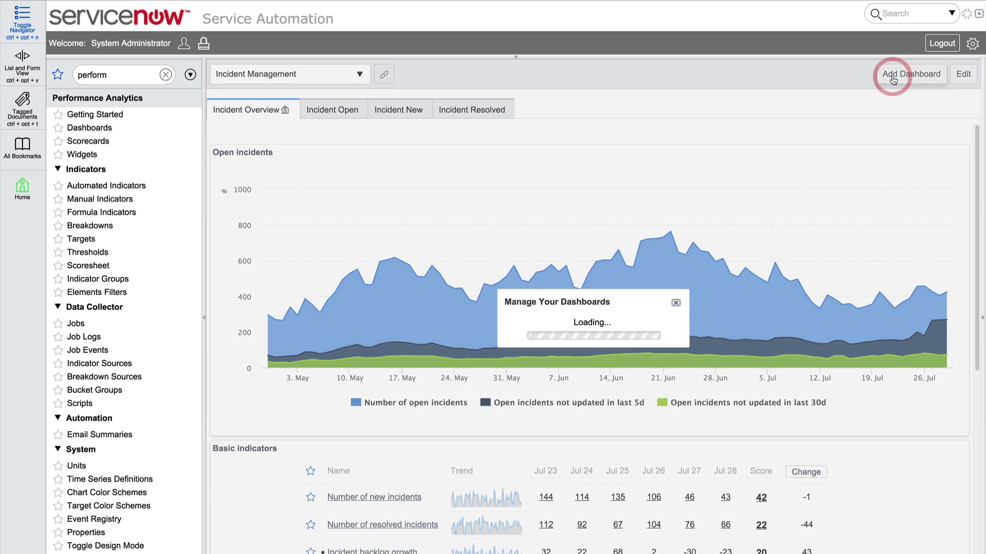